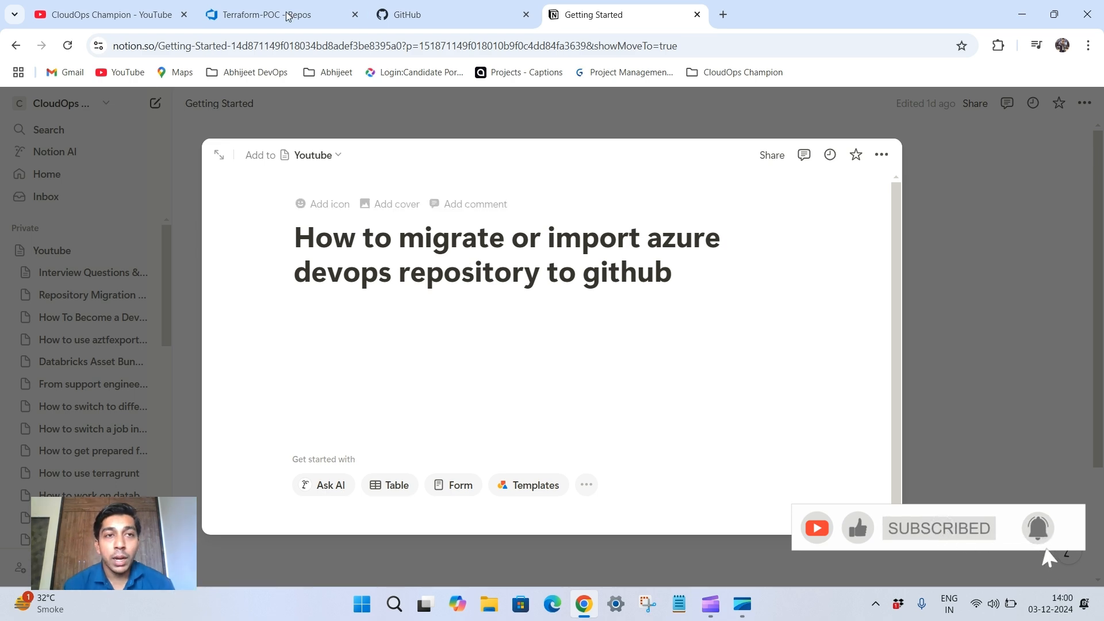
Check the signed-in accounts in Azure DevOps and GitHub, and close the account panel in Azure DevOps
{"action": "left_click", "coordinate": [268, 15]}
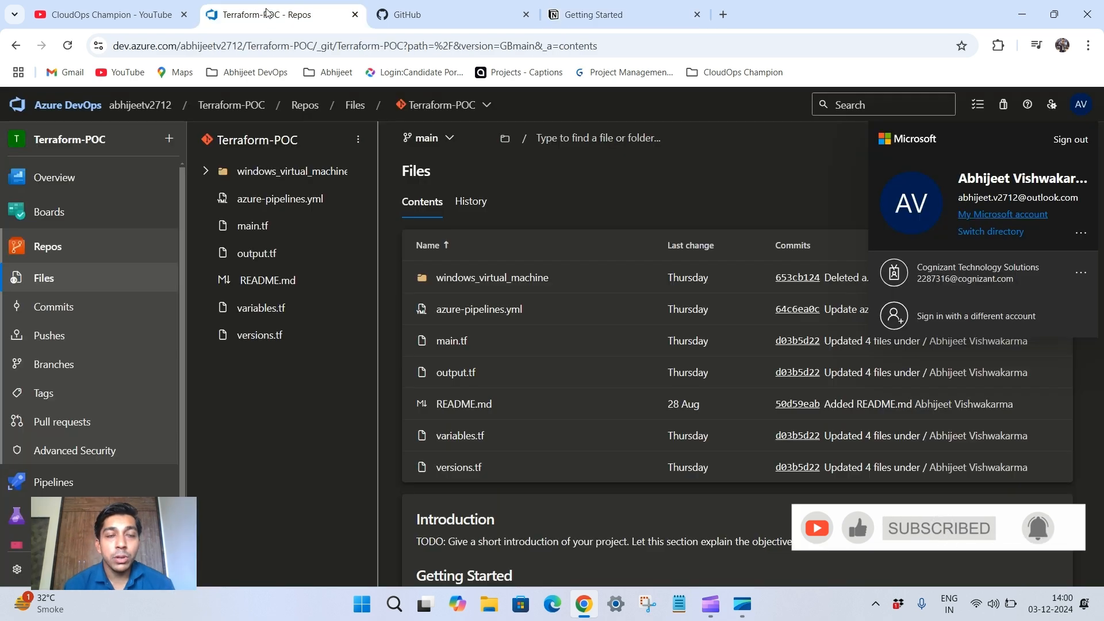
{"action": "left_click", "coordinate": [426, 13]}
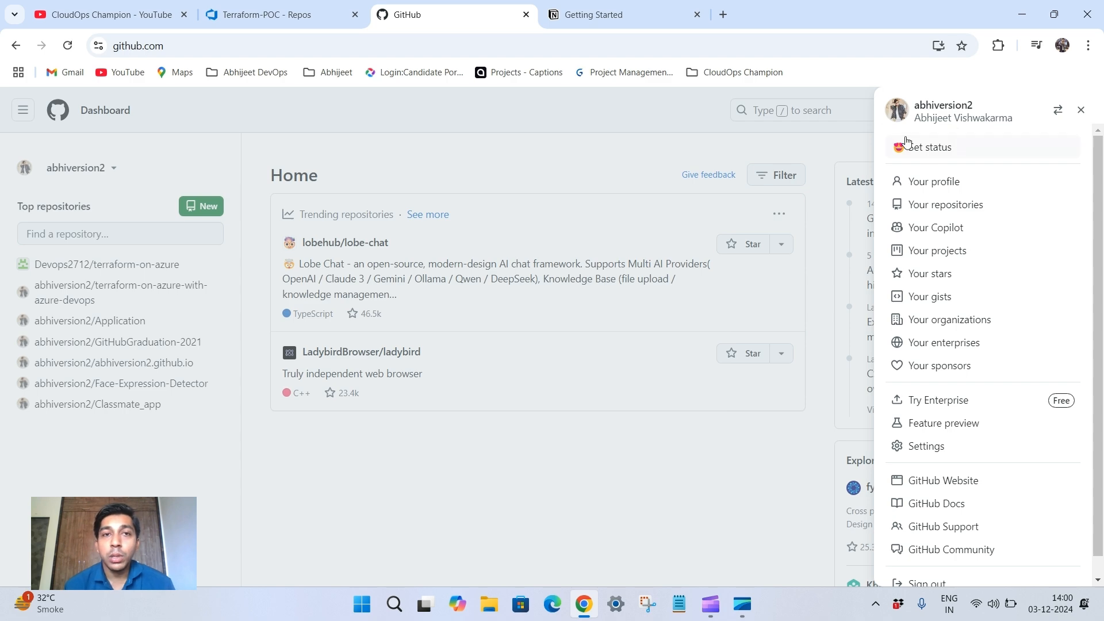
{"action": "left_click", "coordinate": [278, 15]}
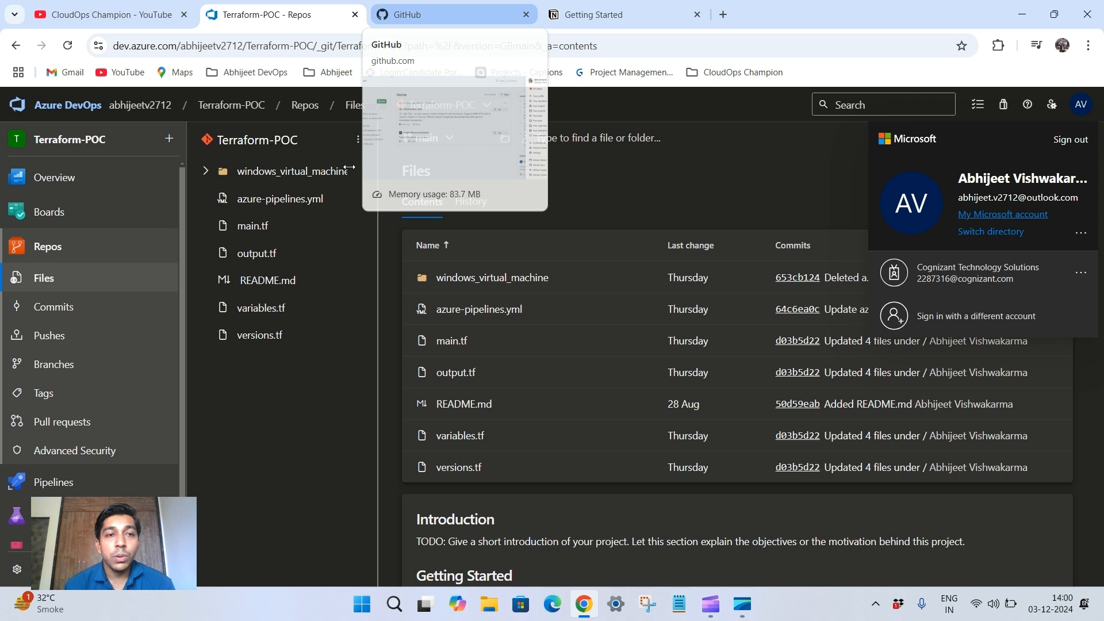
{"action": "left_click", "coordinate": [276, 397]}
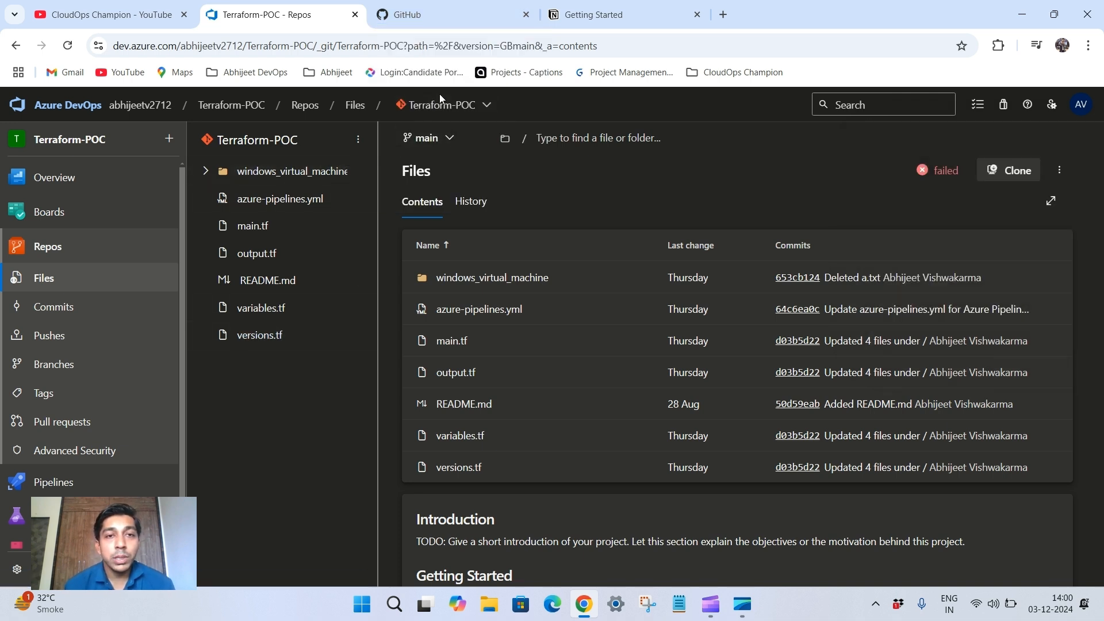
Examine the project's list of repositories and the branches of the Terraform-POC repository
{"action": "left_click", "coordinate": [450, 105]}
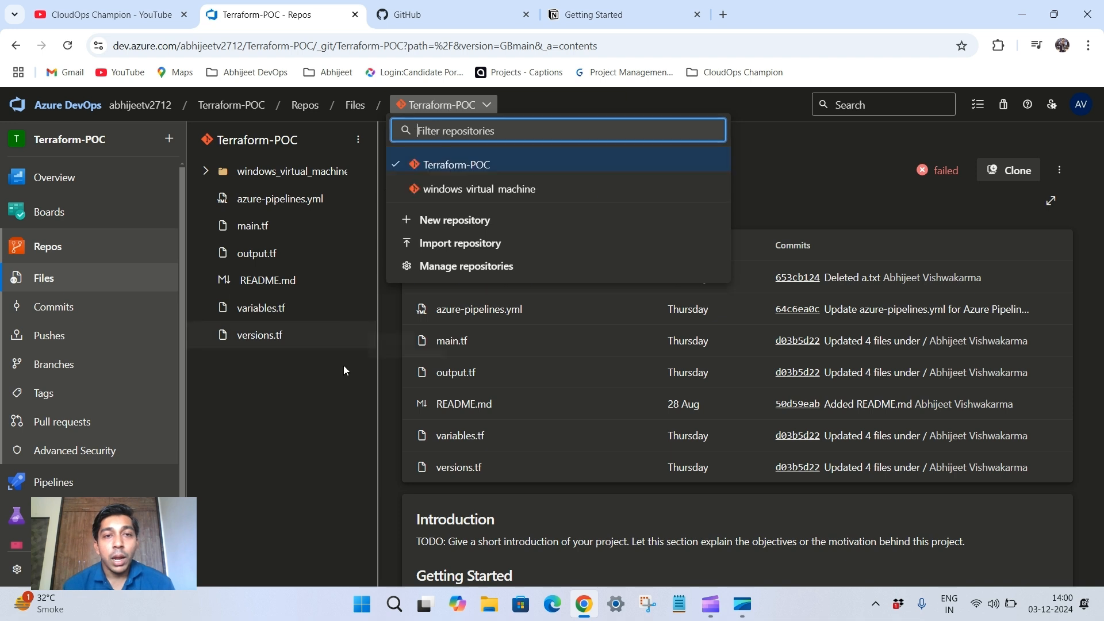
{"action": "left_click", "coordinate": [337, 382]}
{"action": "left_click", "coordinate": [428, 139]}
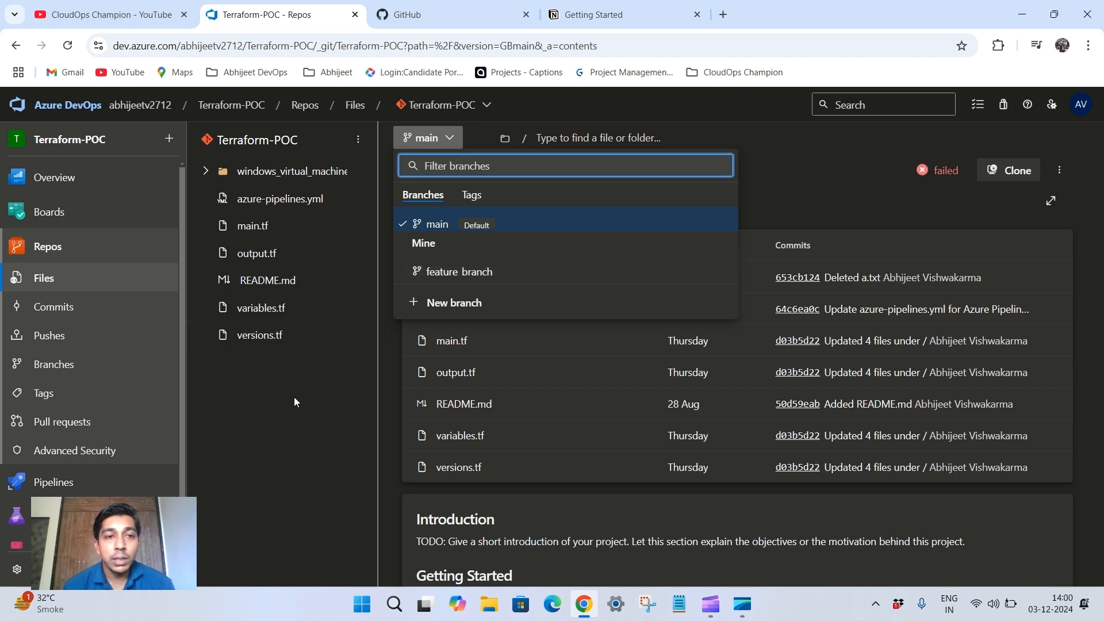
Expand the windows_virtual_machine folder and view its main.tf, output.tf and variables.tf files
{"action": "left_click", "coordinate": [213, 173]}
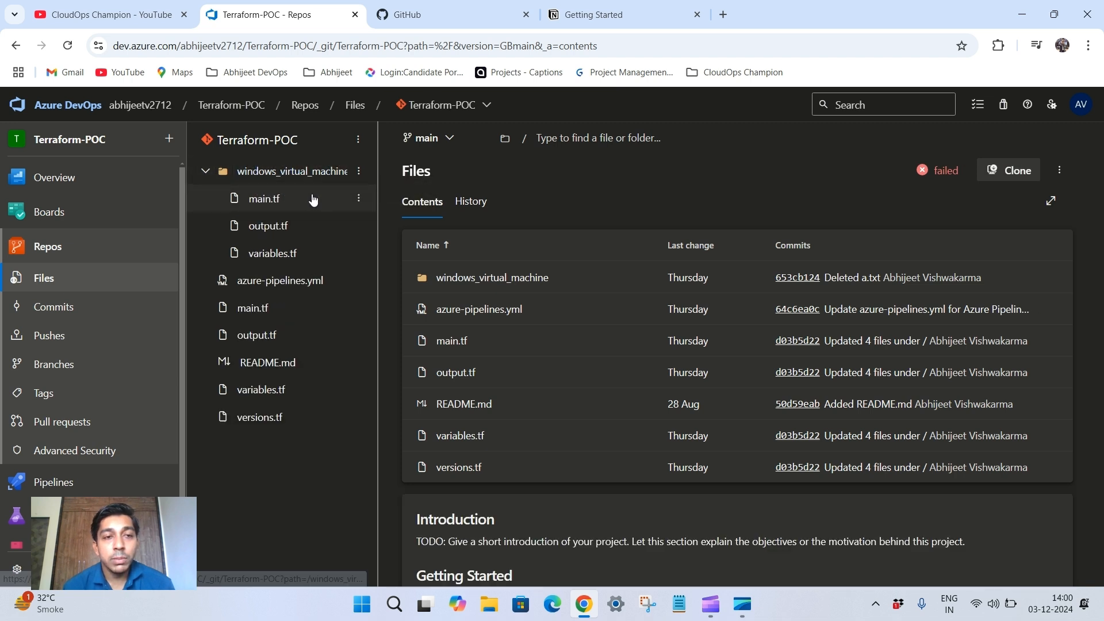
{"action": "left_click", "coordinate": [314, 199]}
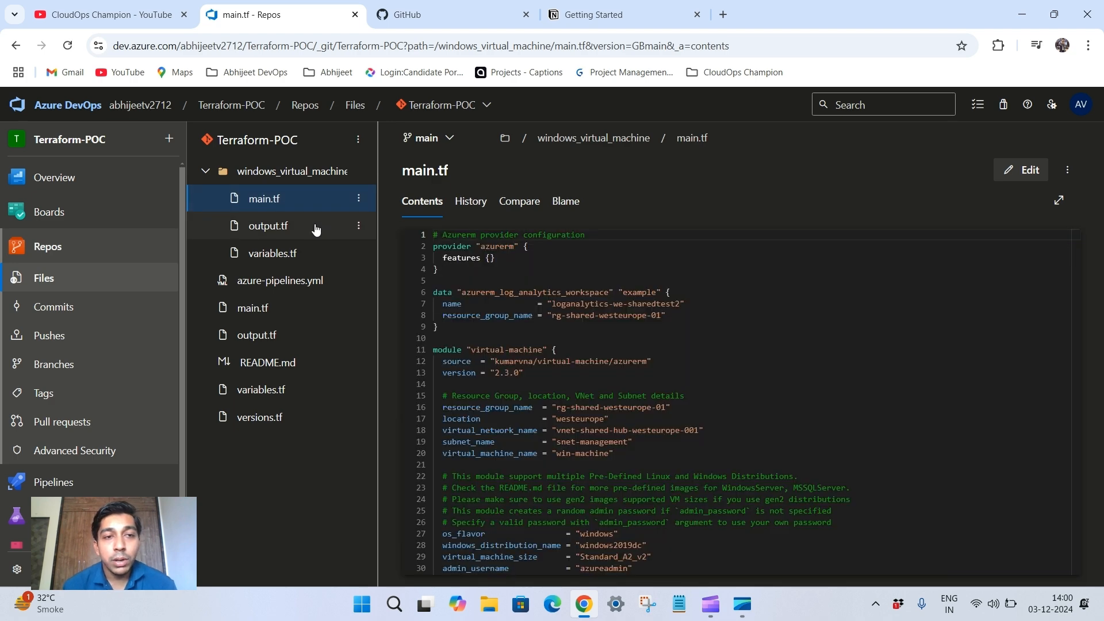
{"action": "left_click", "coordinate": [315, 228]}
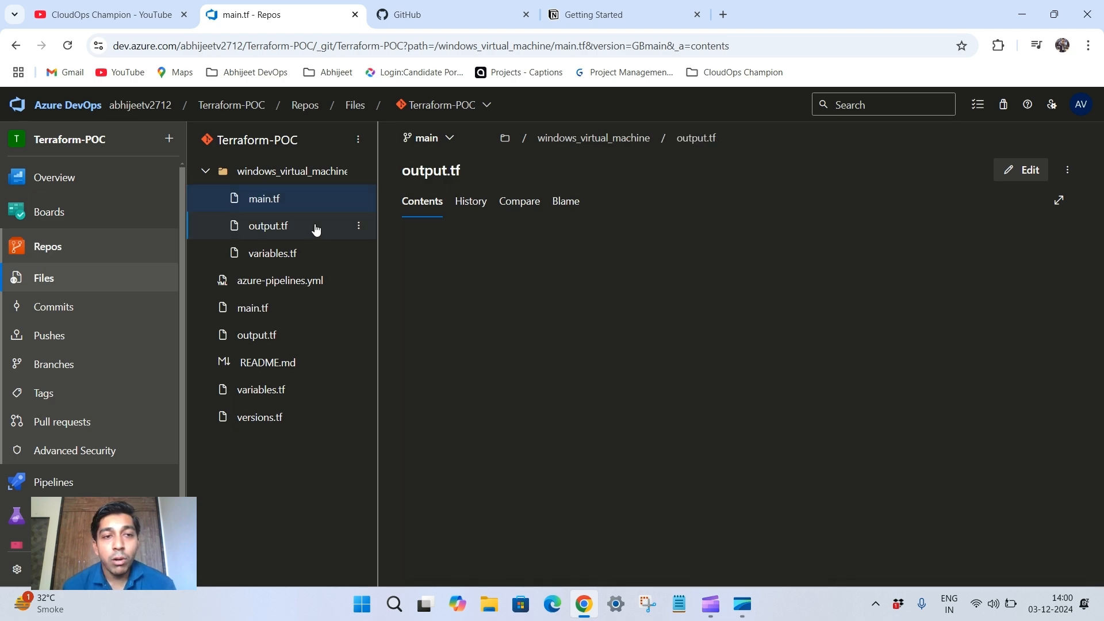
{"action": "left_click", "coordinate": [316, 253]}
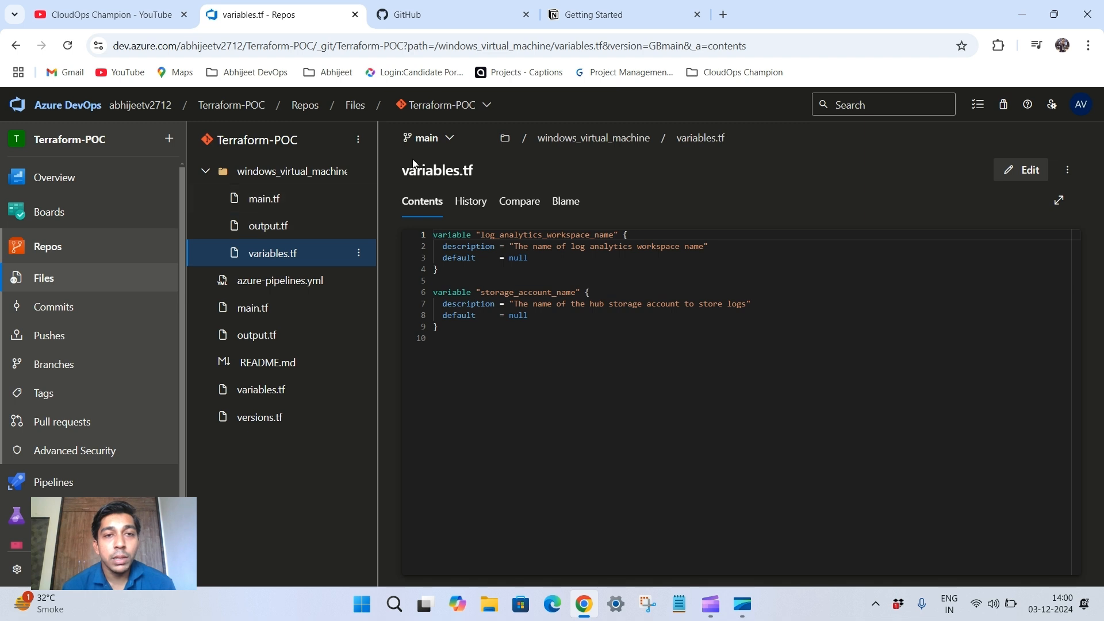
Switch the Terraform-POC repository to feature_branch and return to its root file listing
{"action": "left_click", "coordinate": [441, 140]}
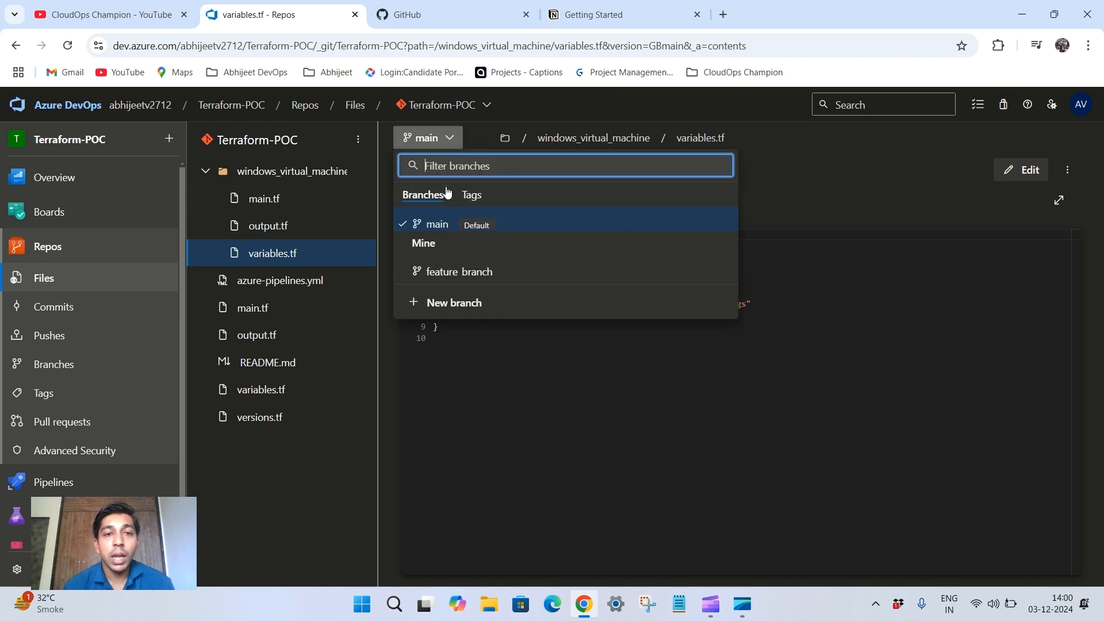
{"action": "left_click", "coordinate": [458, 275]}
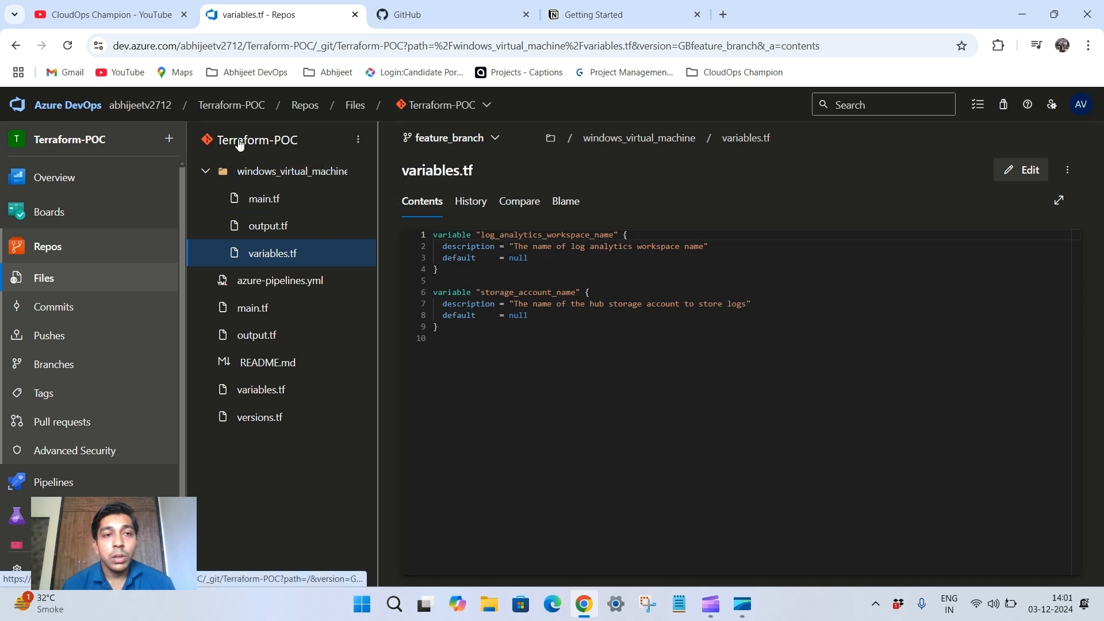
{"action": "left_click", "coordinate": [235, 141]}
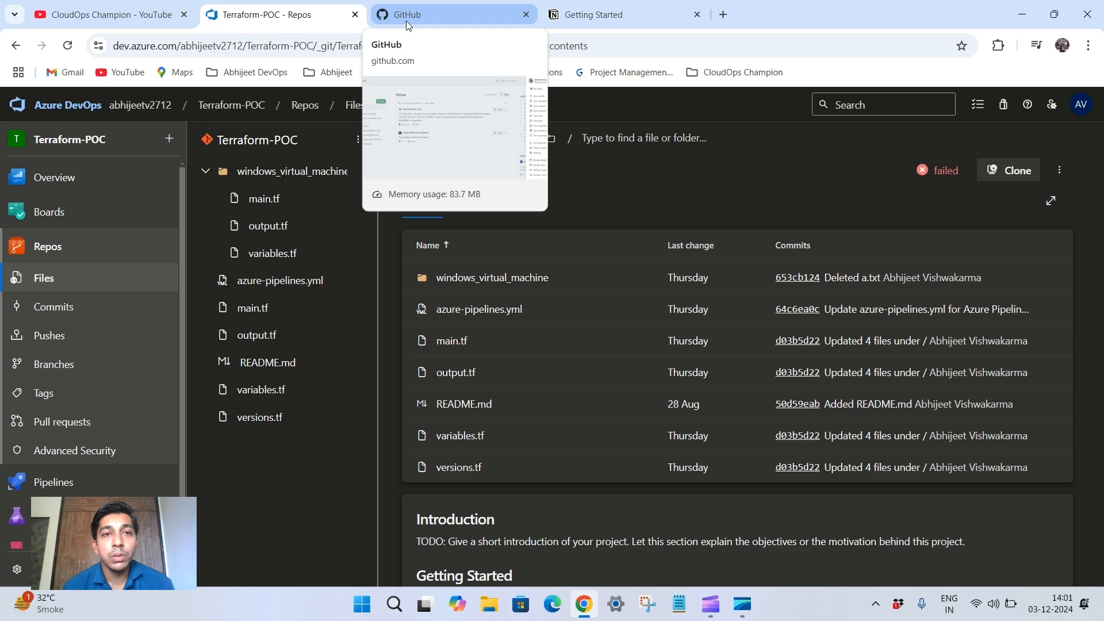
Switch to GitHub, start a new repository and choose to import an existing one instead
{"action": "left_click", "coordinate": [407, 21]}
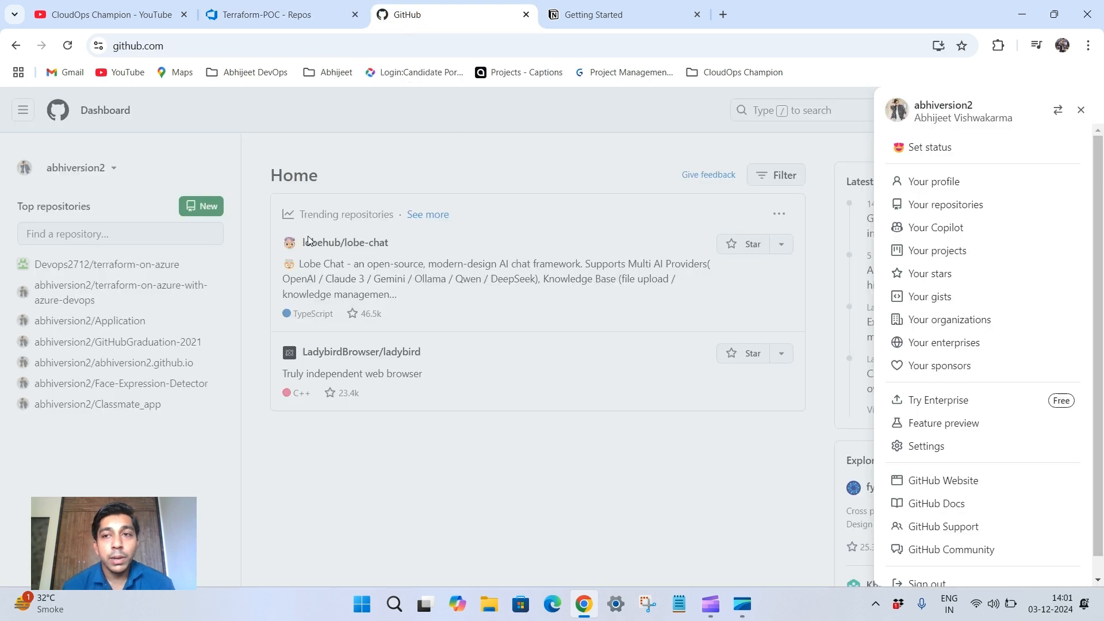
{"action": "left_click", "coordinate": [664, 203]}
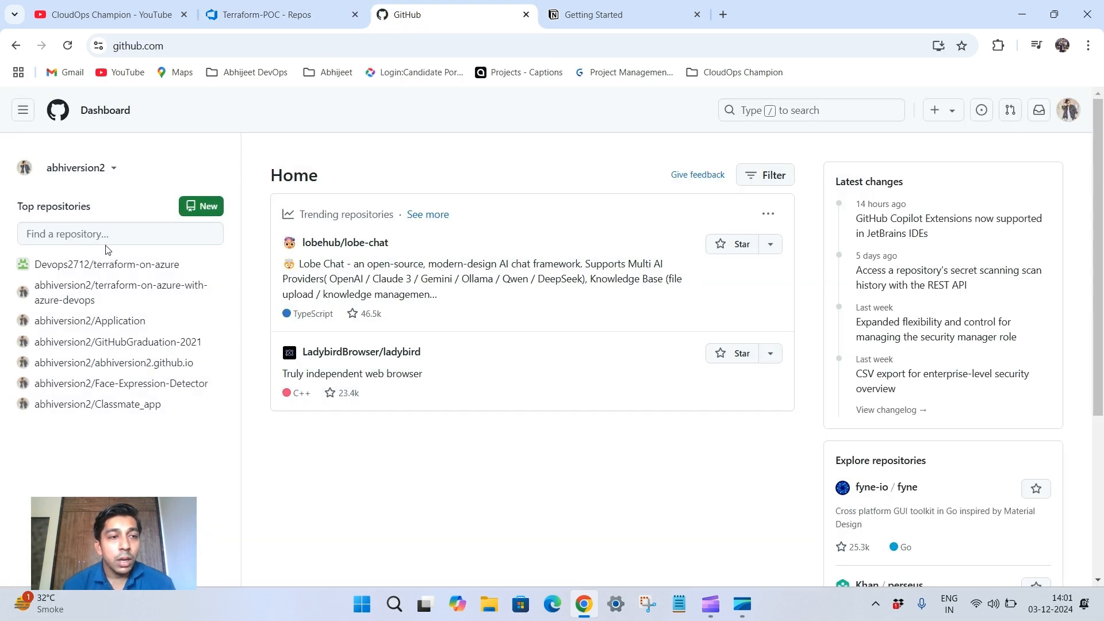
{"action": "left_click", "coordinate": [63, 110]}
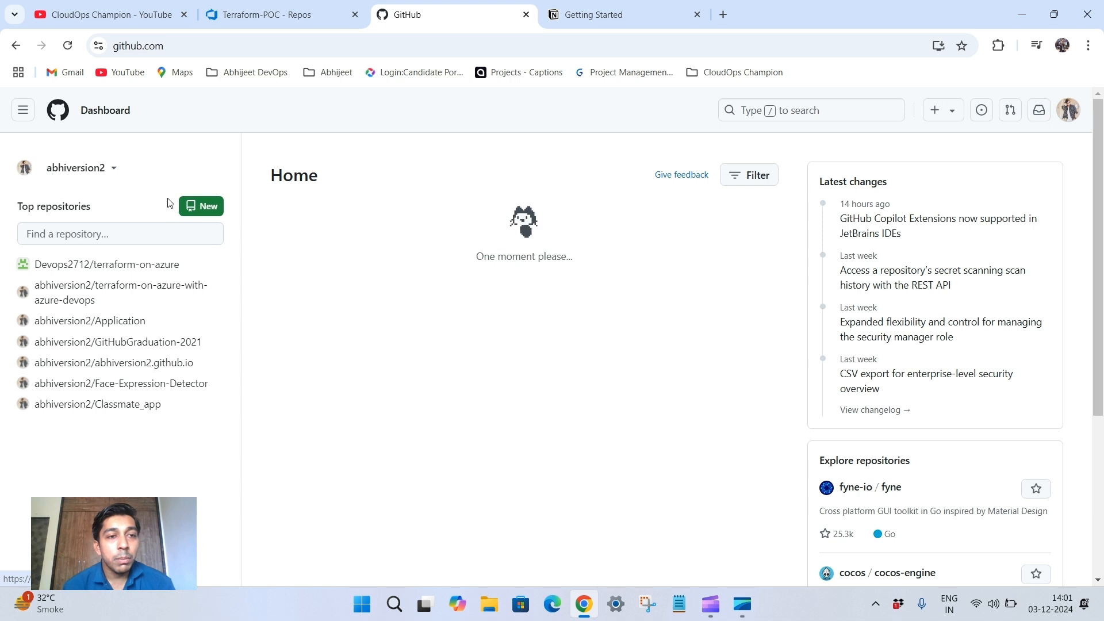
{"action": "left_click", "coordinate": [205, 206]}
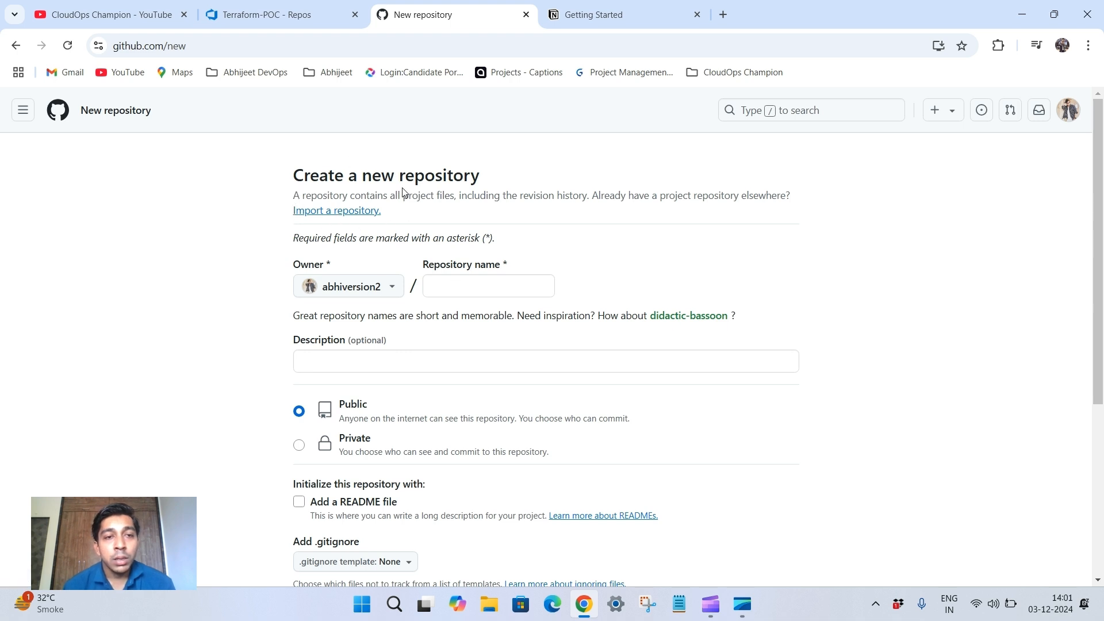
{"action": "left_click", "coordinate": [365, 218]}
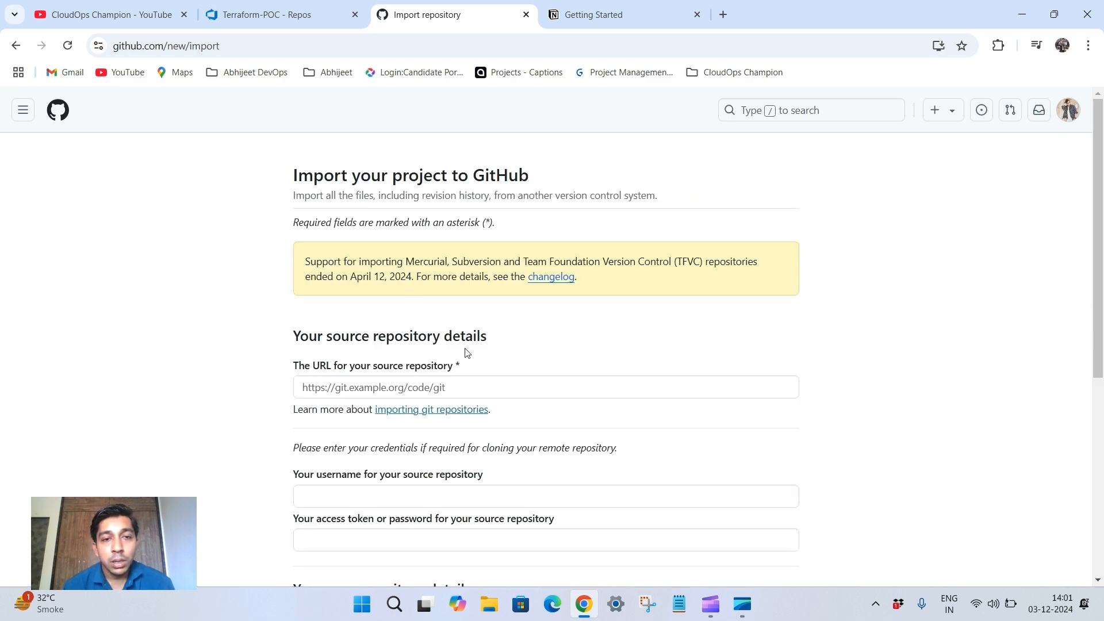
Copy the HTTPS clone URL of Terraform-POC from Azure DevOps and enter it as the source repository URL in GitHub
{"action": "scroll", "coordinate": [467, 353], "scroll_direction": "down", "scroll_amount": 3}
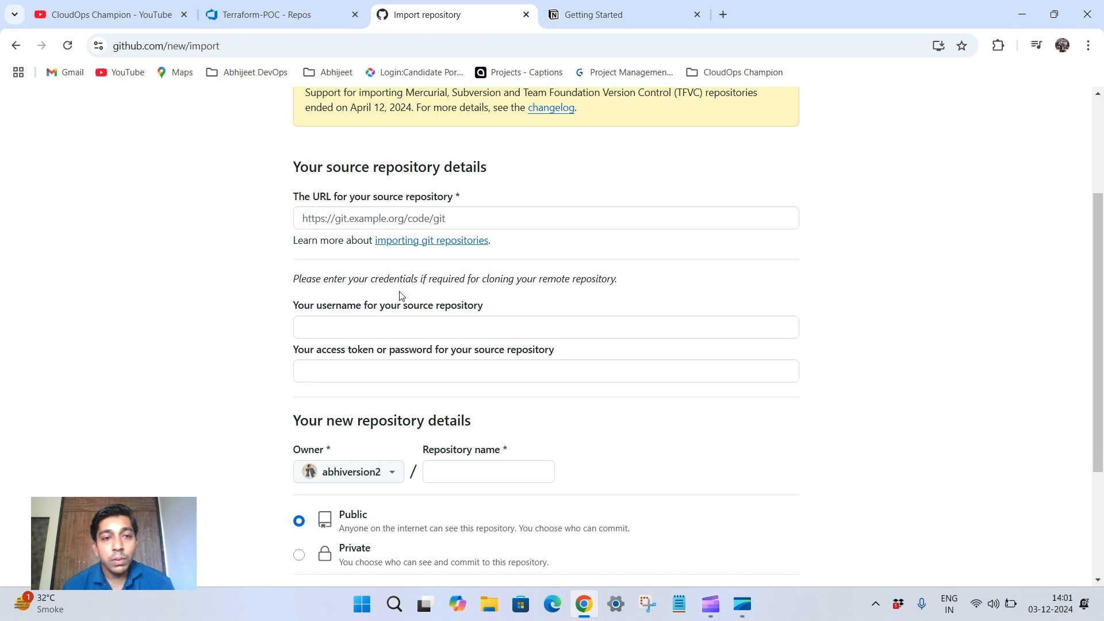
{"action": "left_click", "coordinate": [339, 218]}
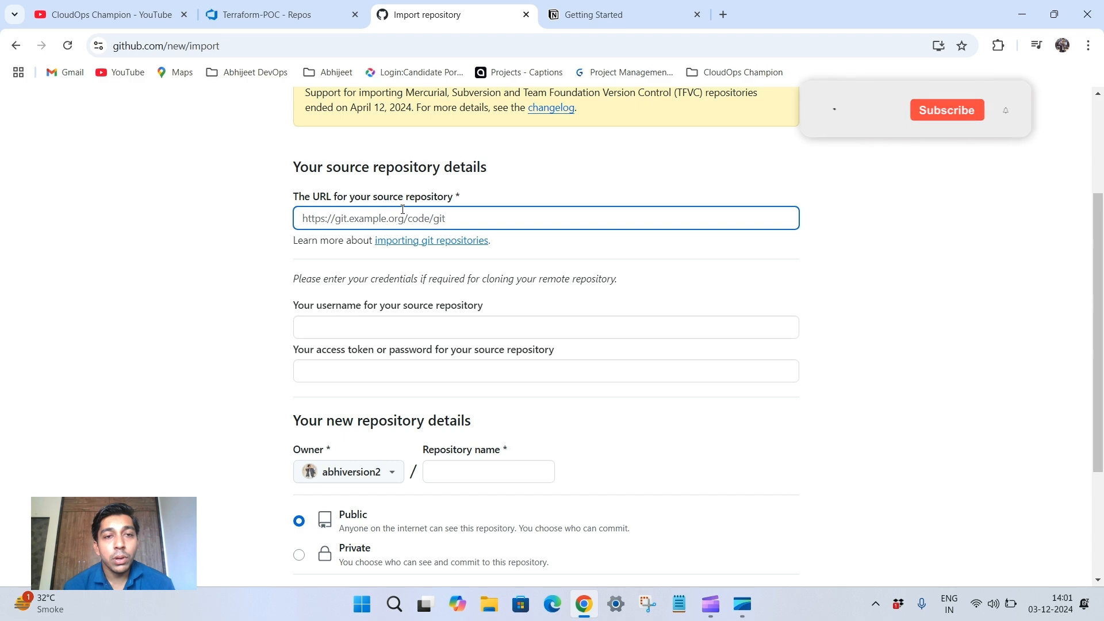
{"action": "left_click", "coordinate": [306, 7]}
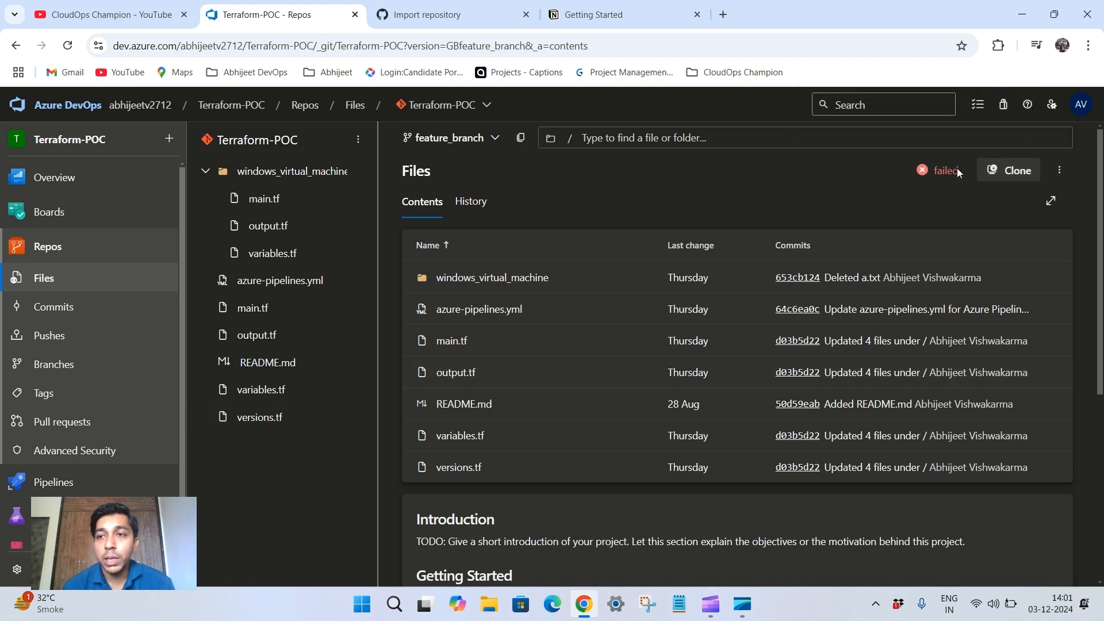
{"action": "left_click", "coordinate": [1004, 170]}
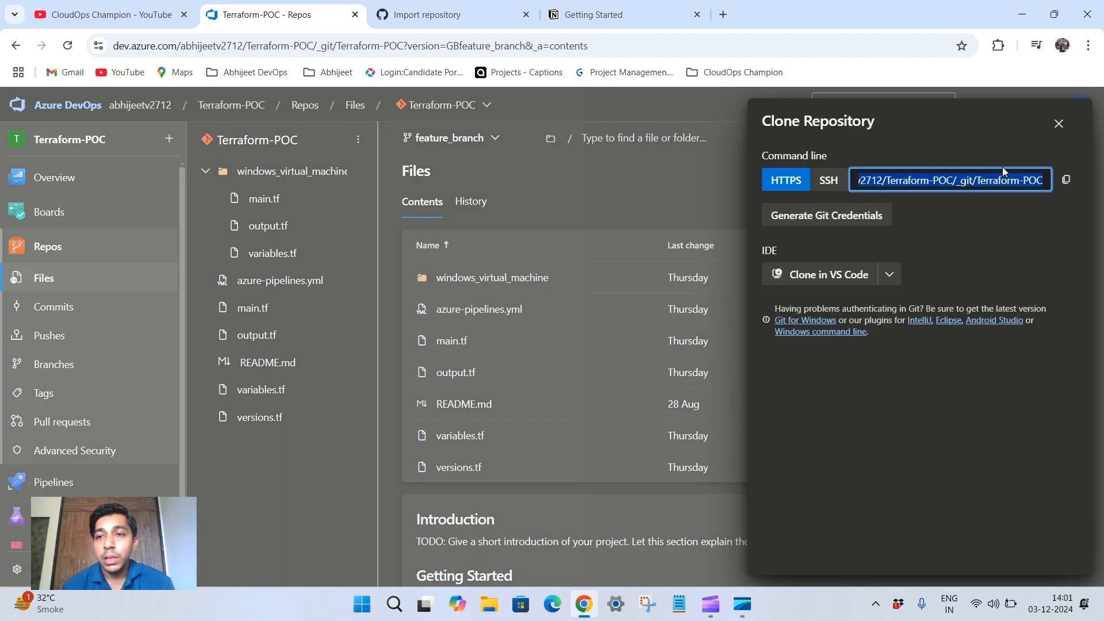
{"action": "left_click", "coordinate": [1066, 182]}
{"action": "left_click", "coordinate": [422, 13]}
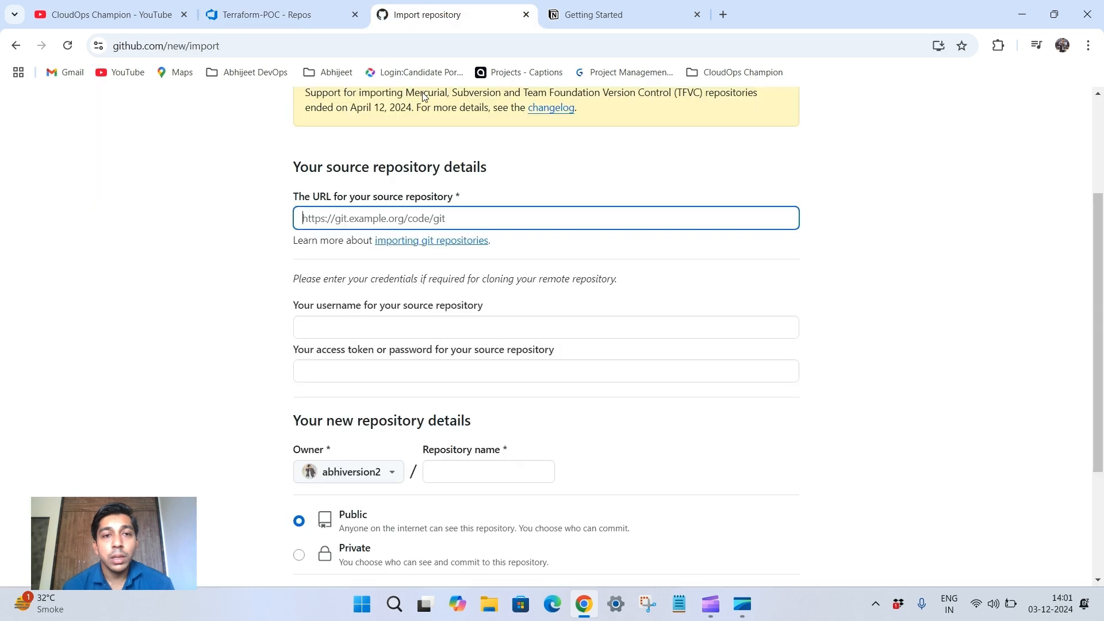
{"action": "key", "text": "ctrl+v"}
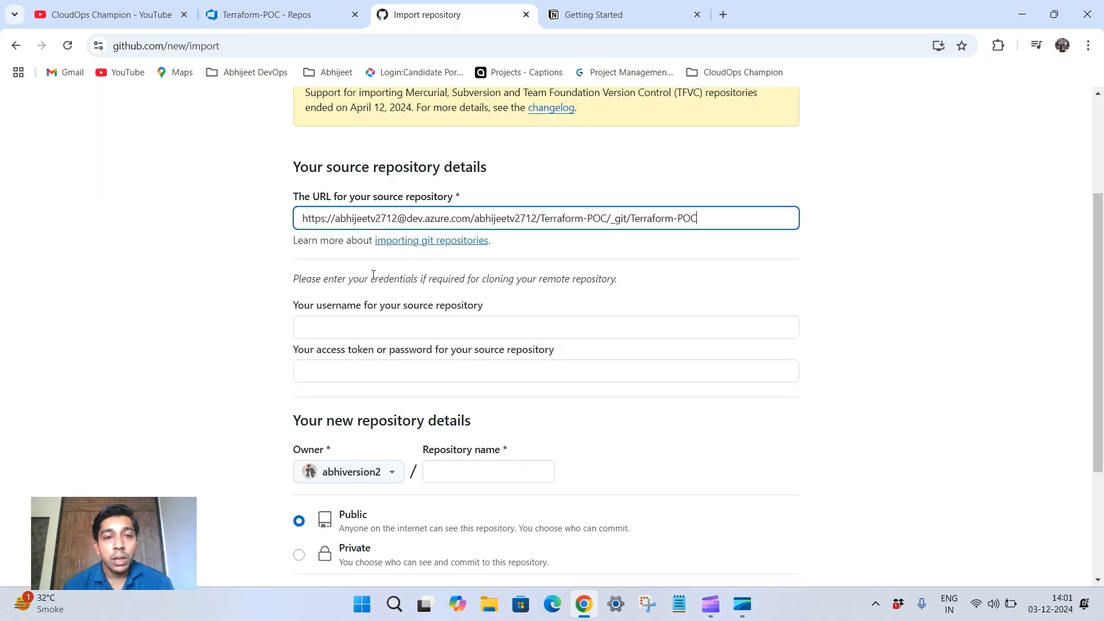
Generate Git credentials for Terraform-POC in Azure DevOps and enter the generated username as the source repository username in GitHub
{"action": "scroll", "coordinate": [350, 287], "scroll_direction": "down", "scroll_amount": 1}
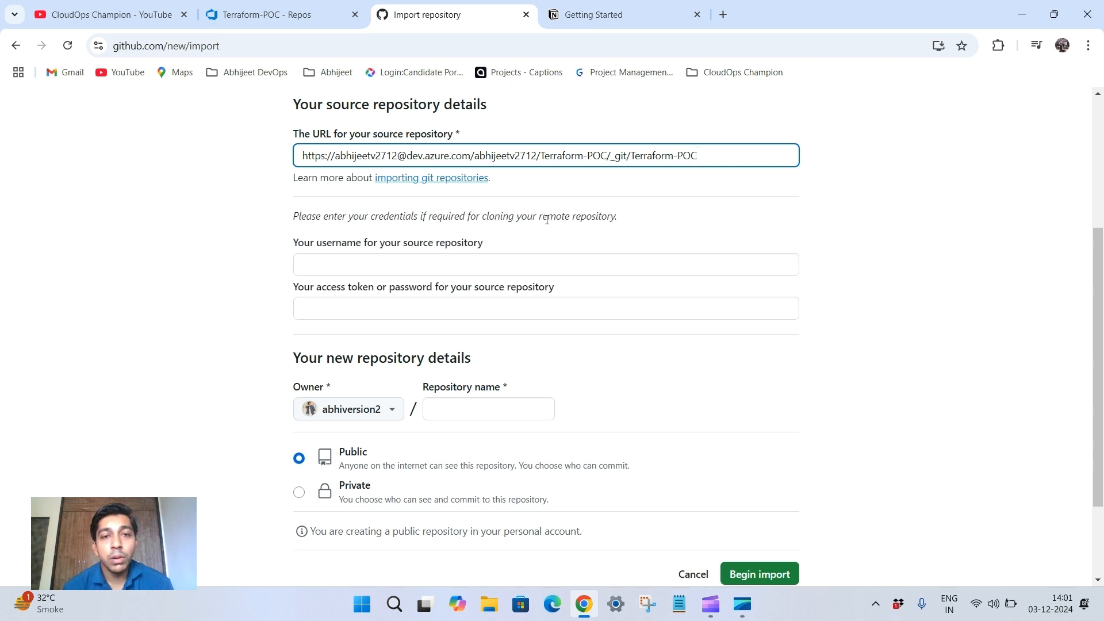
{"action": "left_click", "coordinate": [405, 264]}
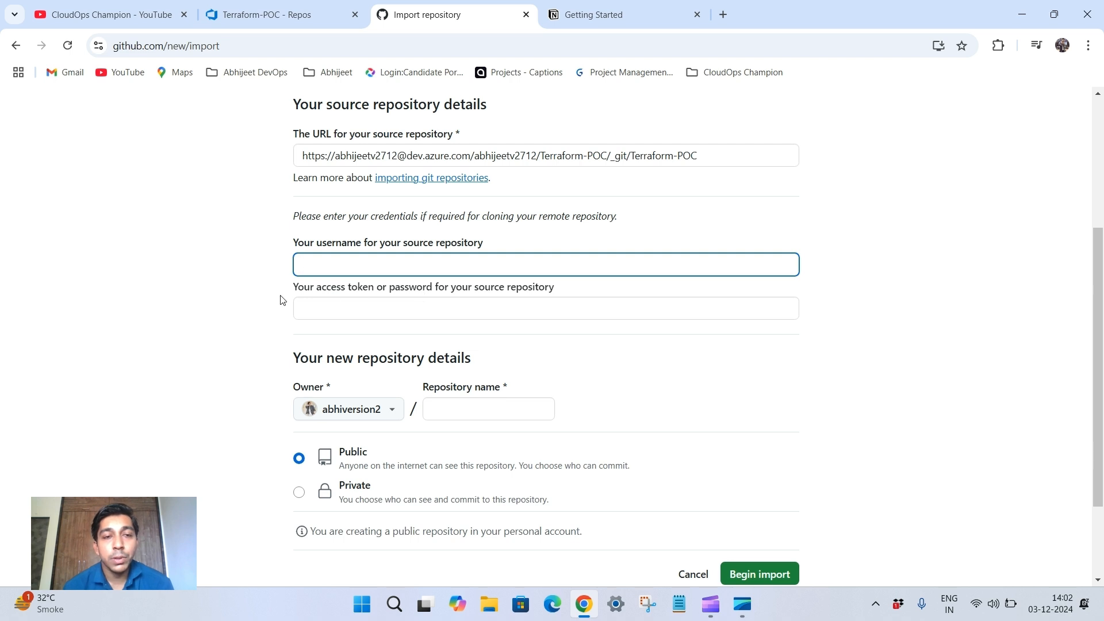
{"action": "left_click", "coordinate": [268, 23]}
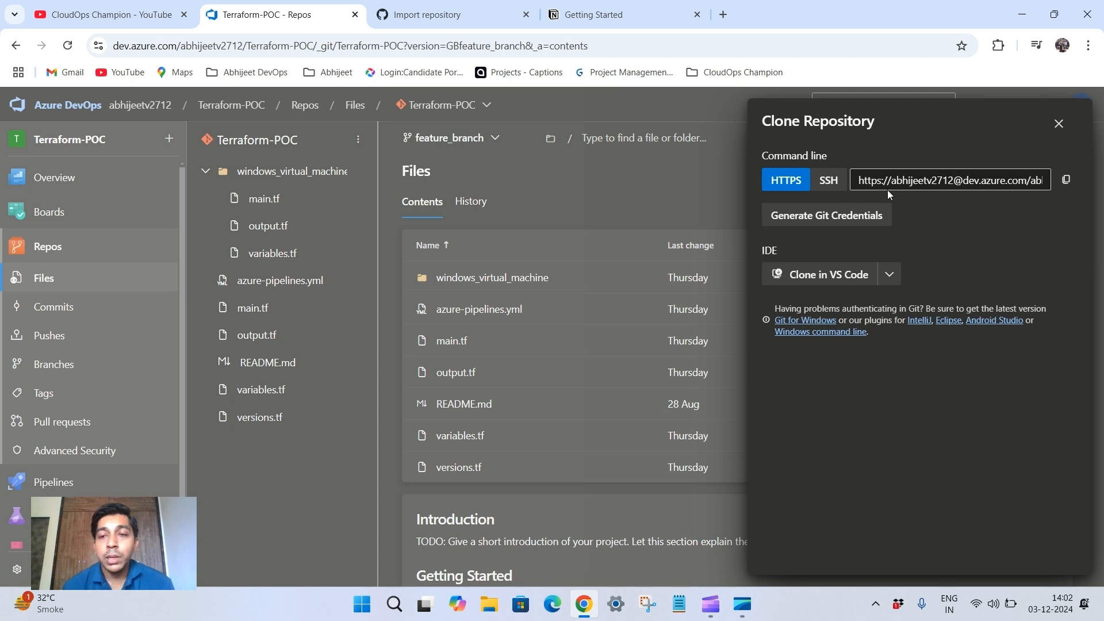
{"action": "left_click", "coordinate": [824, 226]}
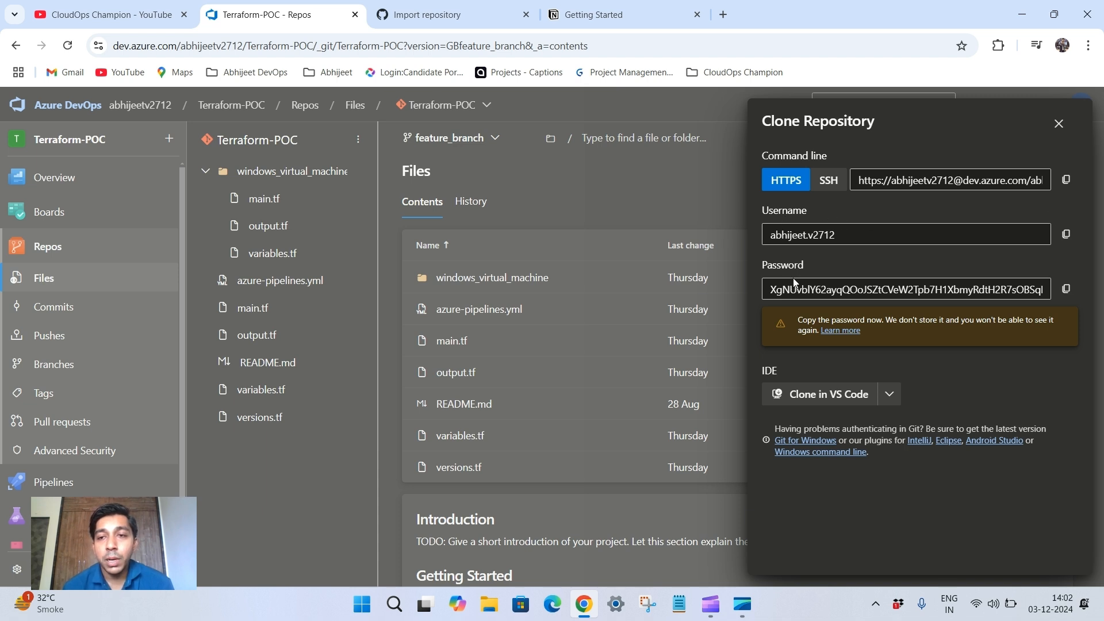
{"action": "left_click", "coordinate": [1066, 234]}
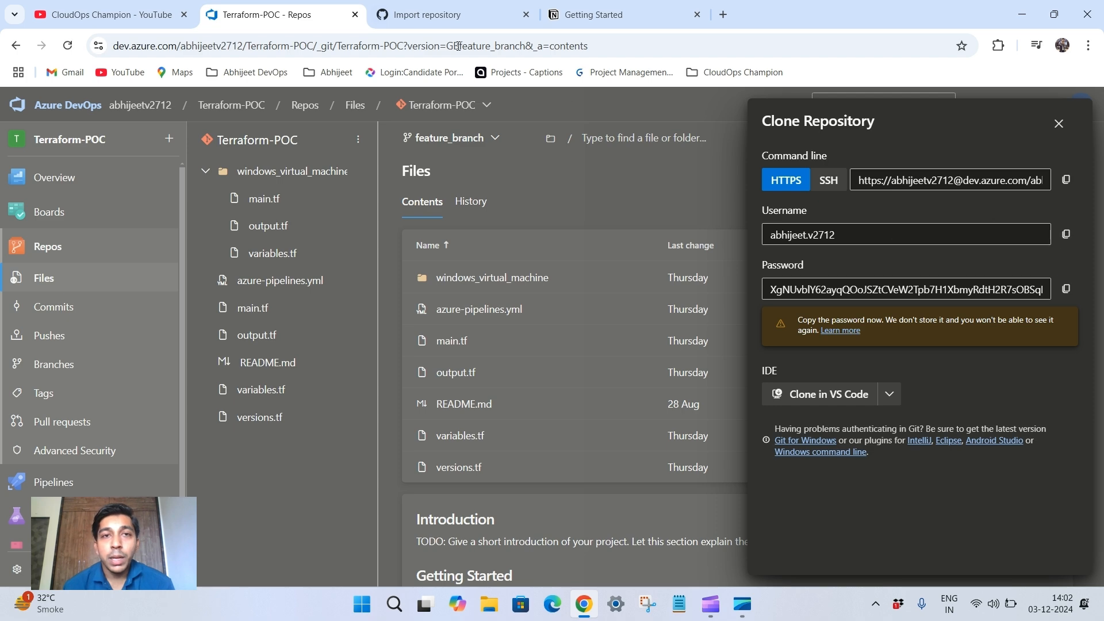
{"action": "left_click", "coordinate": [426, 14]}
{"action": "key", "text": "ctrl+v"}
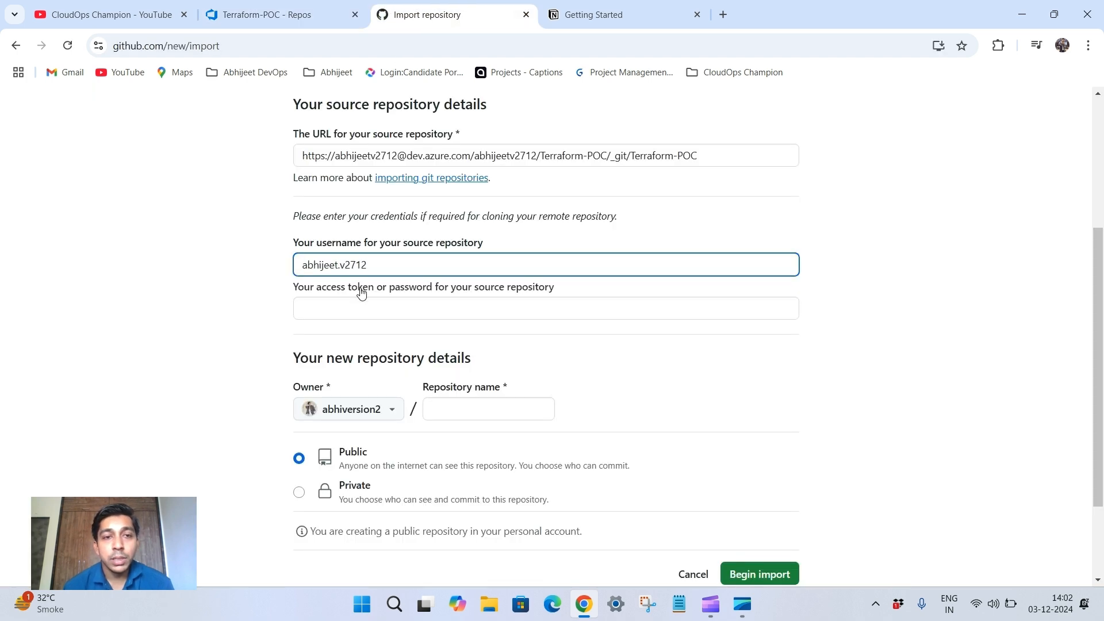
Copy the generated password from Azure DevOps and paste it as the source repository's access token or password in GitHub
{"action": "left_click", "coordinate": [277, 16]}
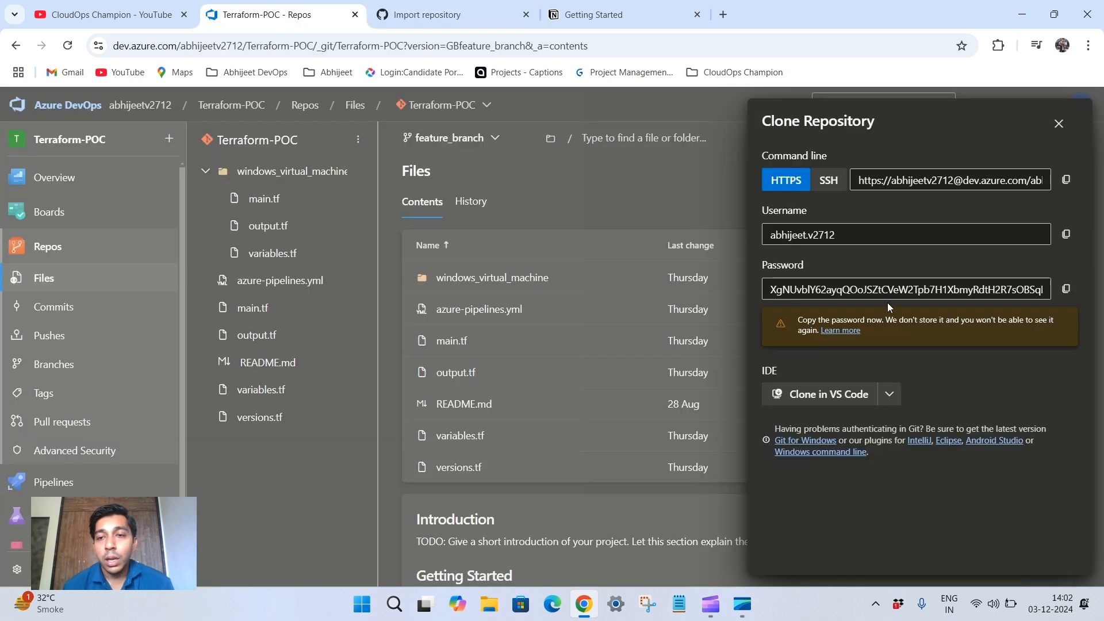
{"action": "left_click", "coordinate": [1038, 292]}
{"action": "left_click", "coordinate": [1066, 289]}
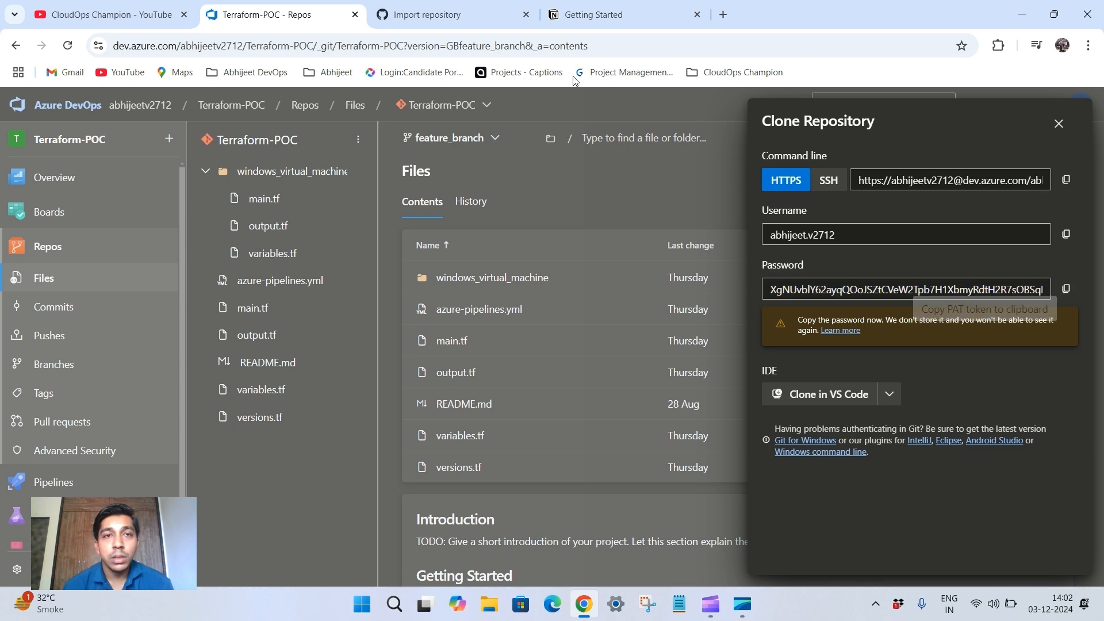
{"action": "left_click", "coordinate": [429, 14]}
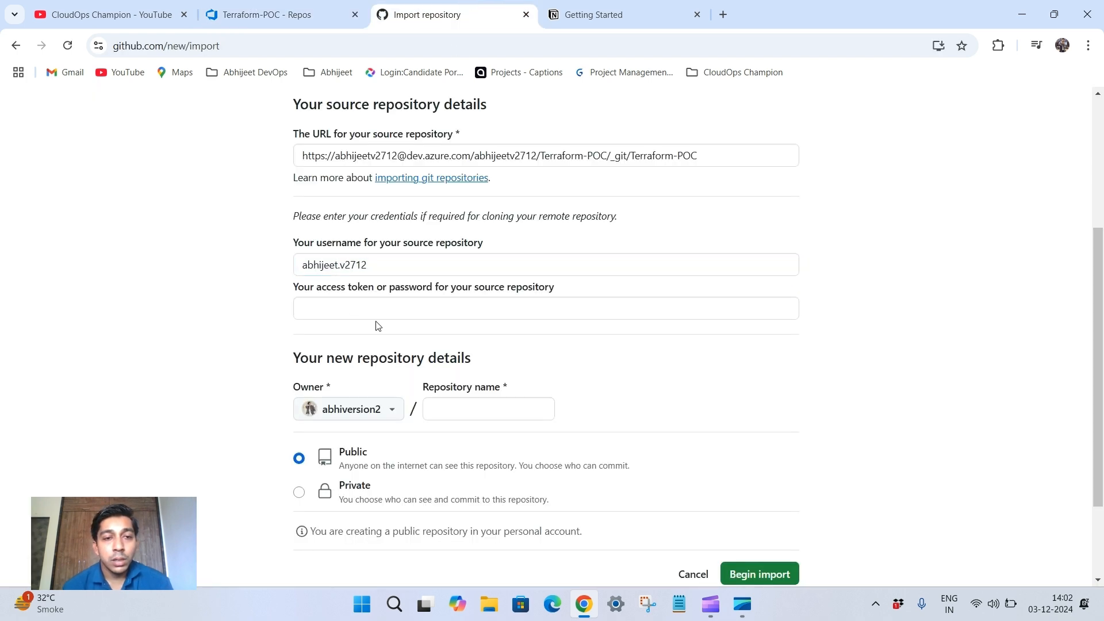
{"action": "left_click", "coordinate": [347, 304]}
{"action": "key", "text": "ctrl+v"}
Name the new repository Terraform-POC, reusing the name from the source URL, and begin the import as a public repository
{"action": "scroll", "coordinate": [284, 399], "scroll_direction": "down", "scroll_amount": 2}
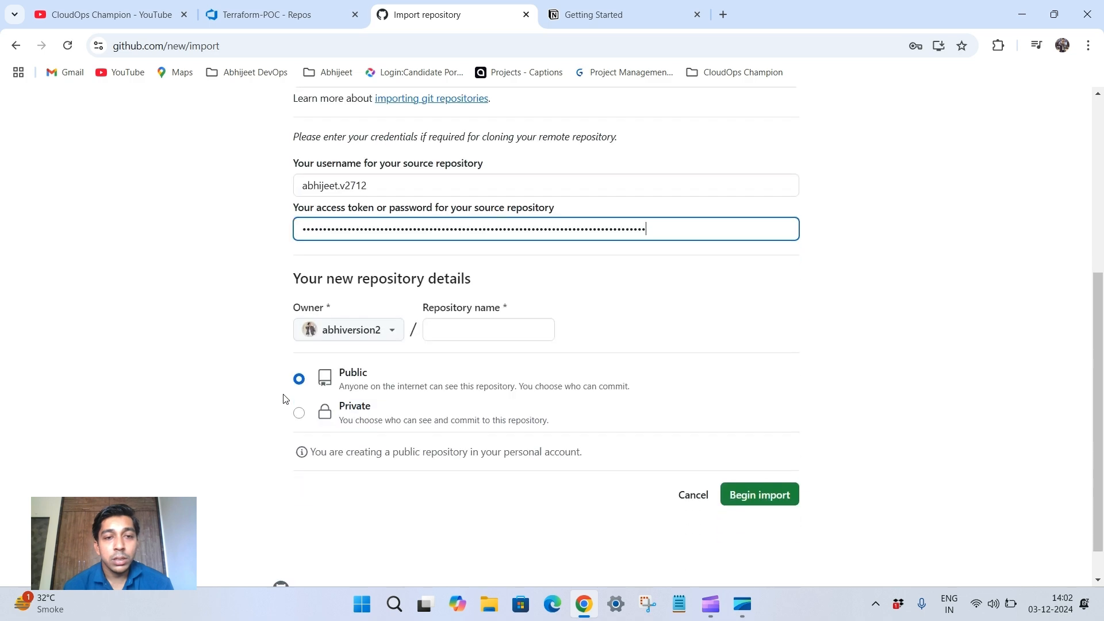
{"action": "left_click", "coordinate": [465, 326]}
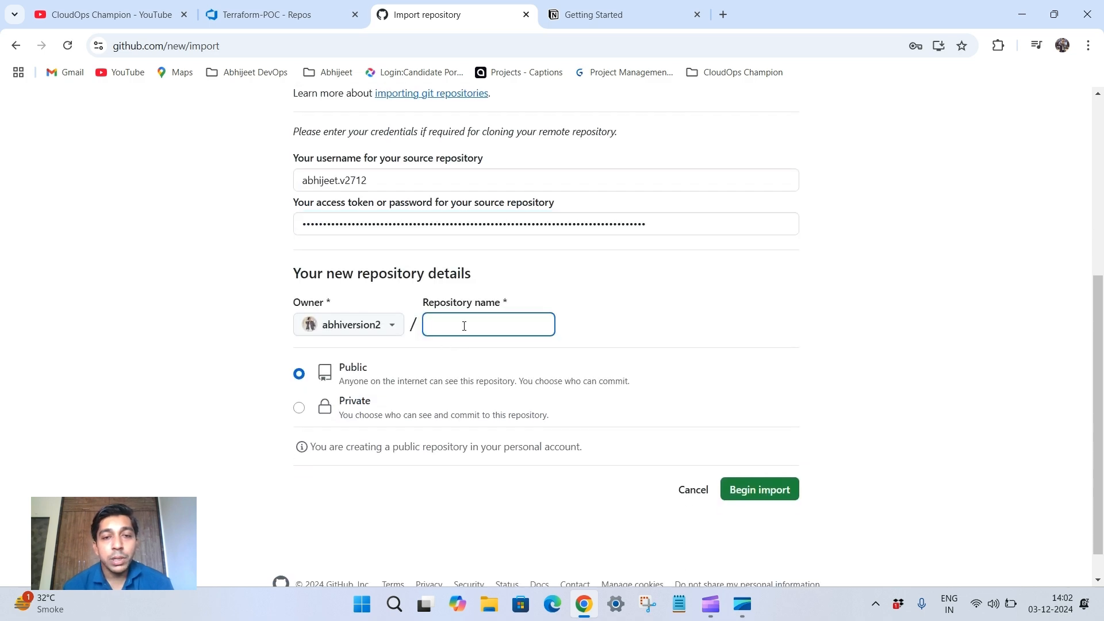
{"action": "scroll", "coordinate": [464, 326], "scroll_direction": "up", "scroll_amount": 2}
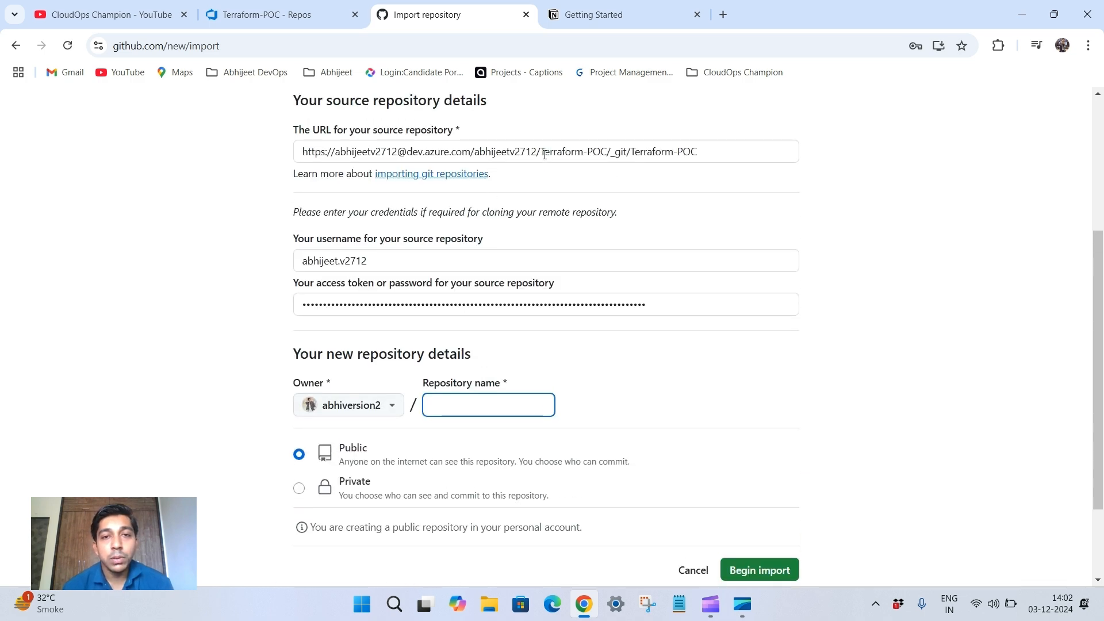
{"action": "left_click_drag", "start_coordinate": [544, 154], "coordinate": [596, 154]}
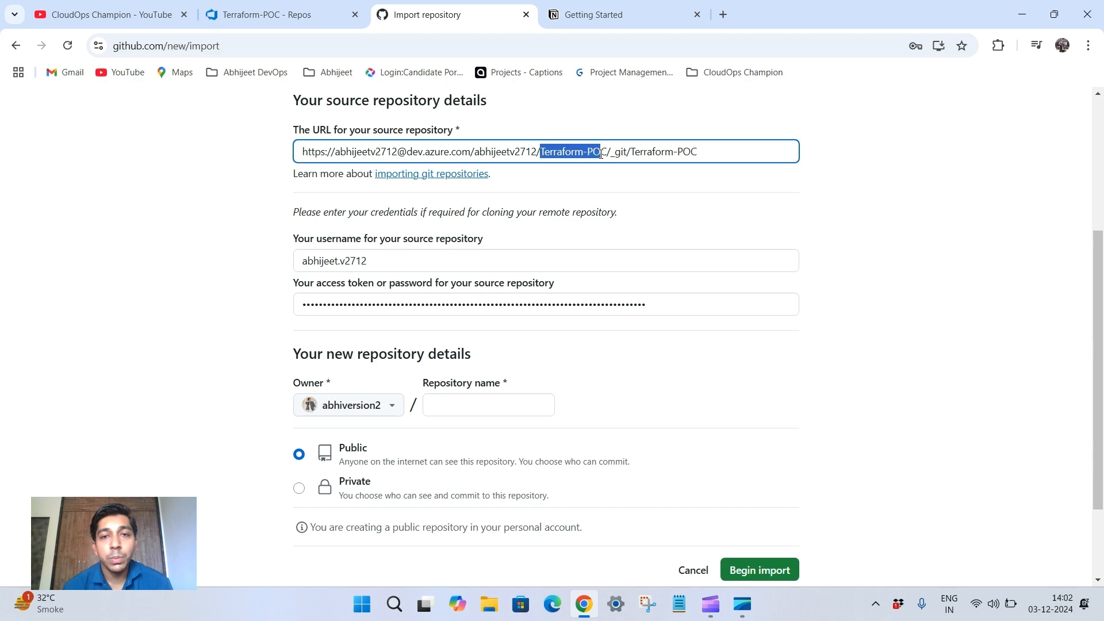
{"action": "left_click", "coordinate": [486, 404]}
{"action": "key", "text": "ctrl+v"}
{"action": "scroll", "coordinate": [487, 405], "scroll_direction": "down", "scroll_amount": 2}
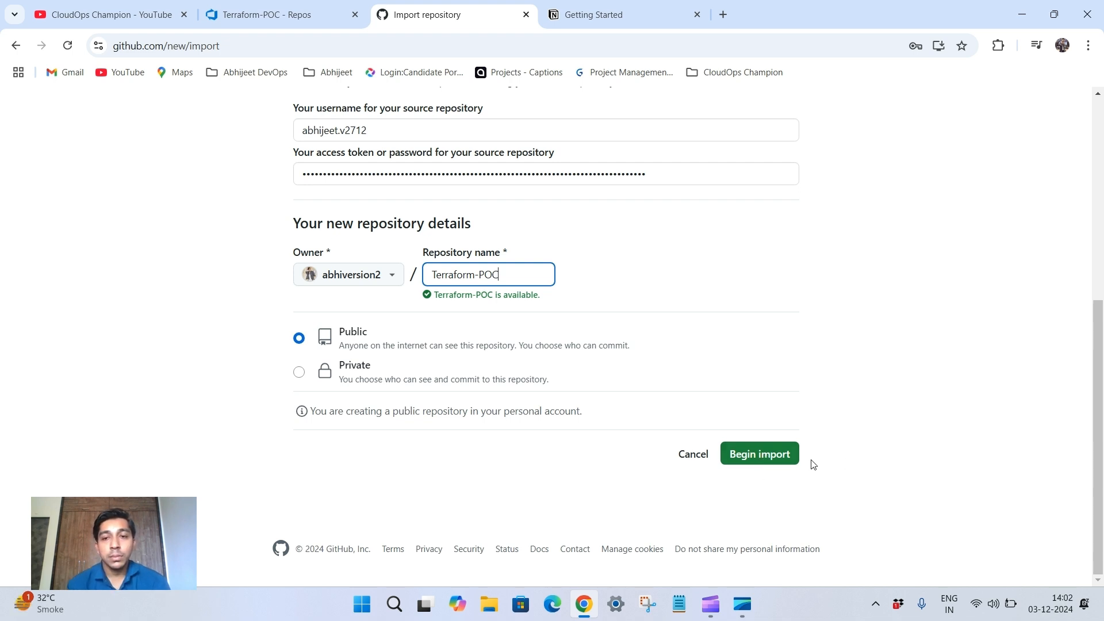
{"action": "left_click", "coordinate": [773, 462]}
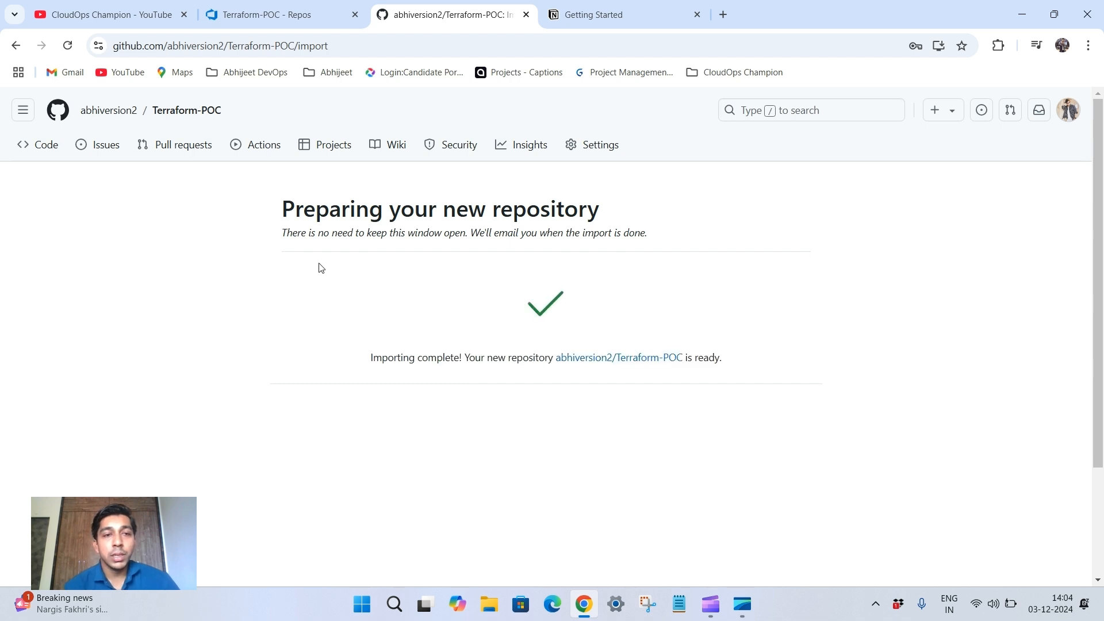
{"action": "left_click_drag", "start_coordinate": [283, 236], "coordinate": [650, 234]}
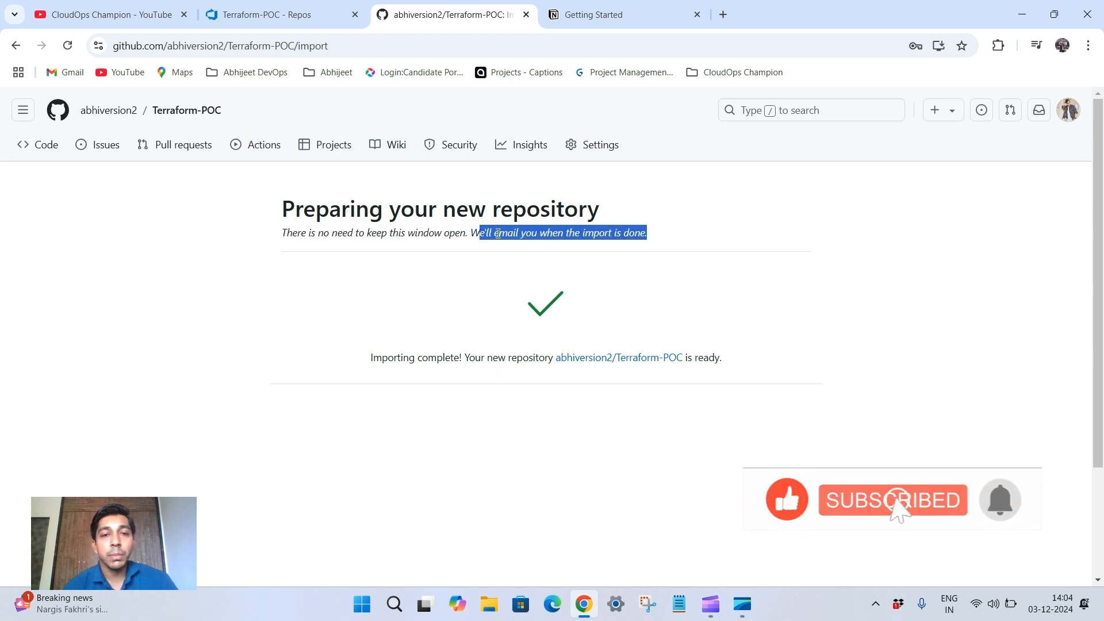
{"action": "left_click", "coordinate": [1069, 110]}
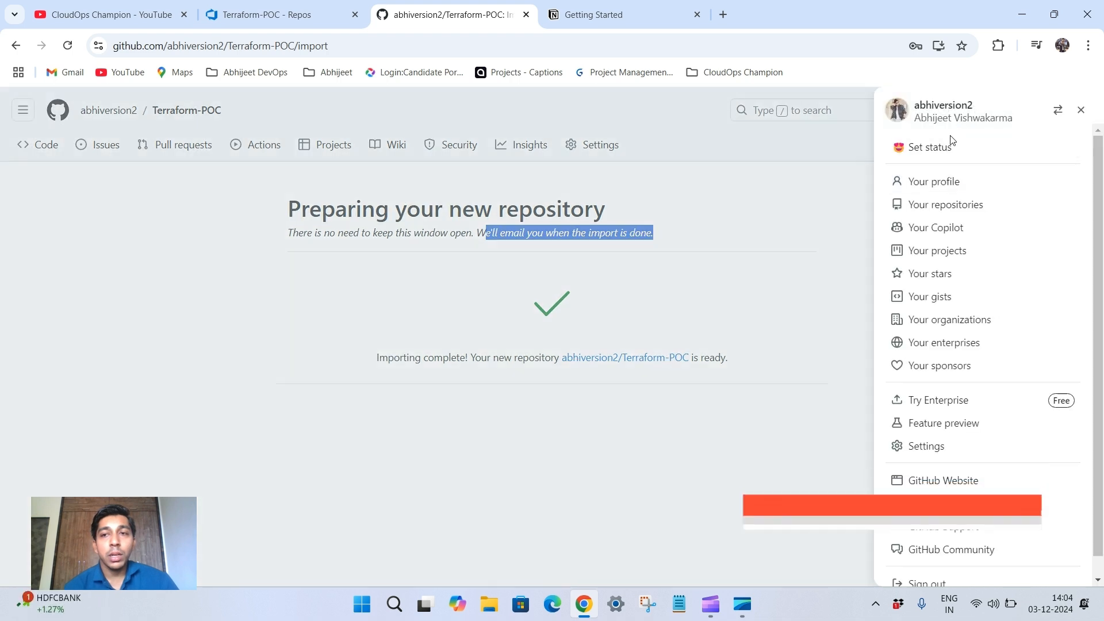
{"action": "left_click", "coordinate": [762, 224]}
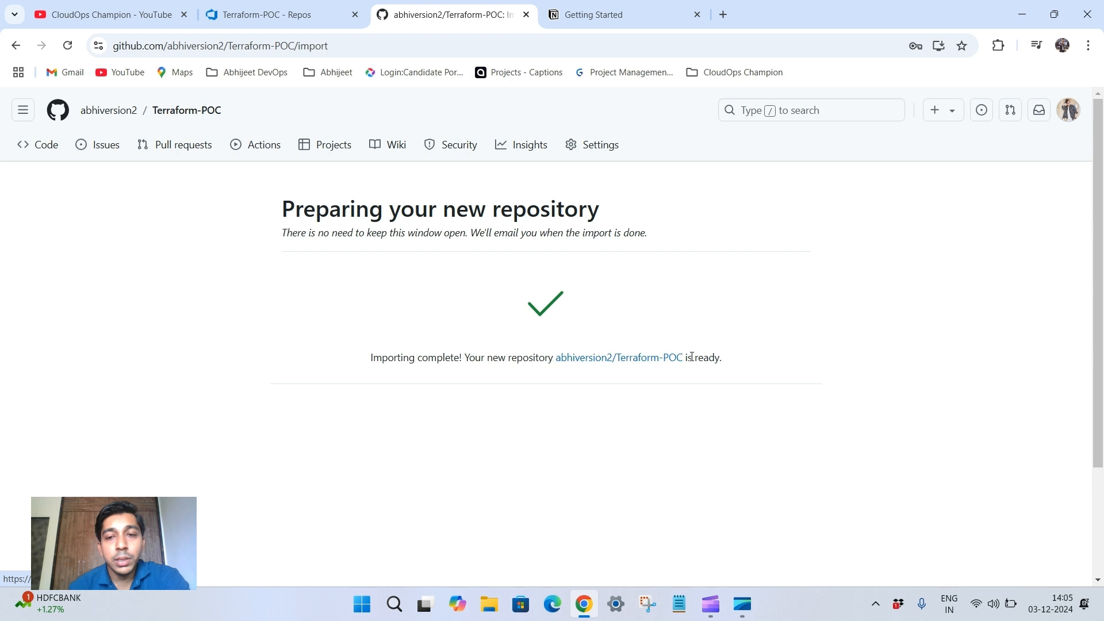
Open the imported Terraform-POC repository, view its files on feature_branch and switch back to the main branch
{"action": "left_click", "coordinate": [609, 362]}
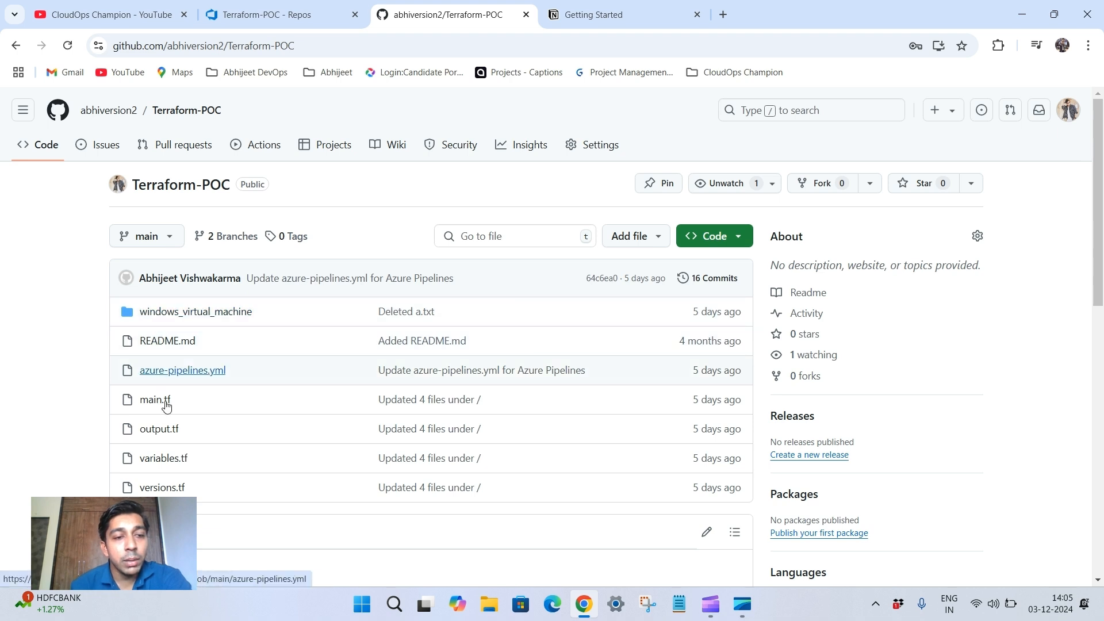
{"action": "left_click", "coordinate": [158, 238]}
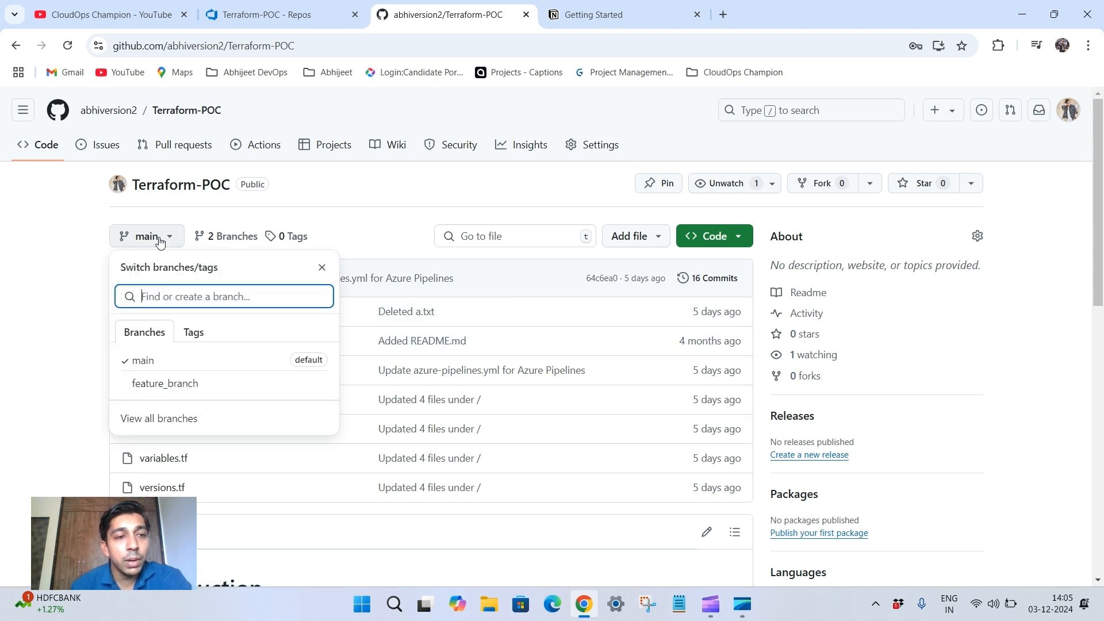
{"action": "left_click", "coordinate": [159, 381]}
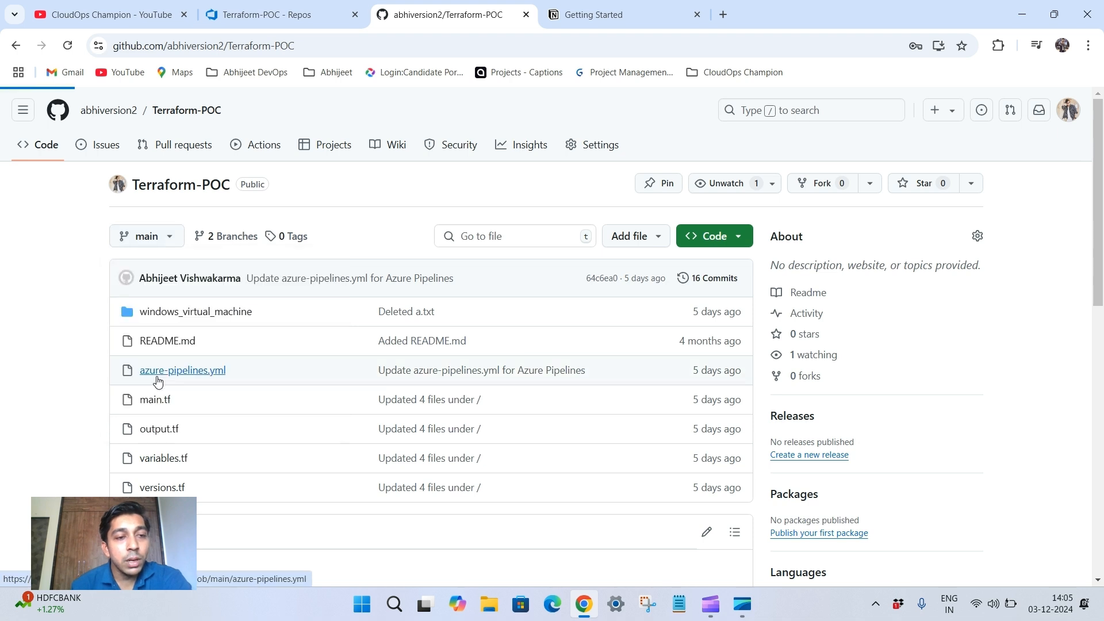
{"action": "left_click", "coordinate": [160, 240]}
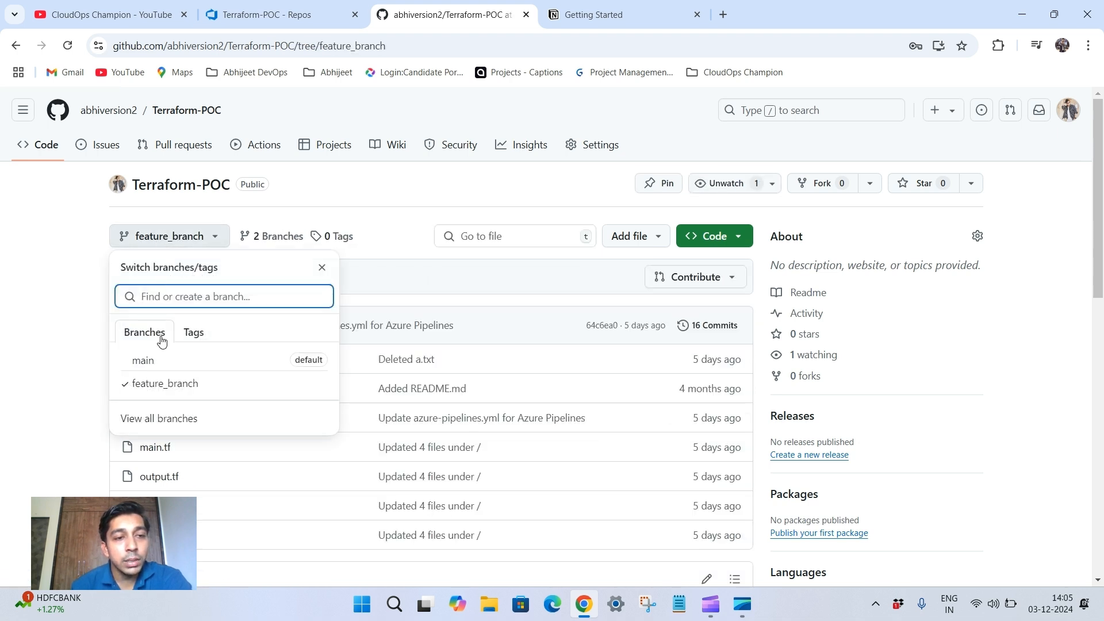
{"action": "left_click", "coordinate": [161, 362]}
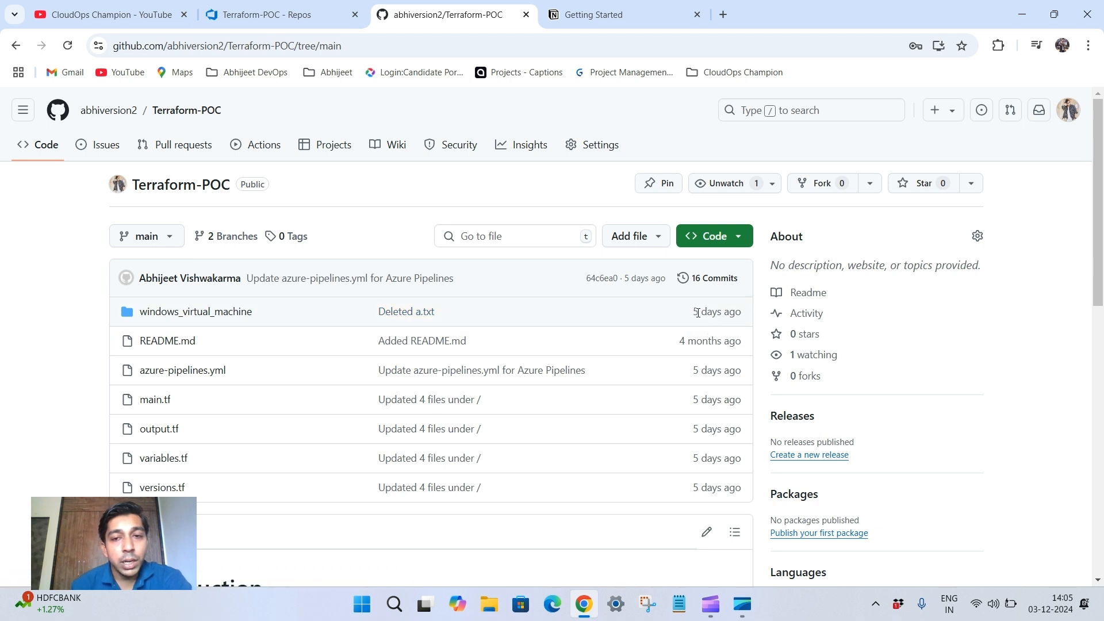
Examine the last-change dates of the files on main and look through the branch's commit history
{"action": "mouse_move", "coordinate": [697, 313]}
{"action": "left_click_drag", "start_coordinate": [696, 313], "coordinate": [736, 312]}
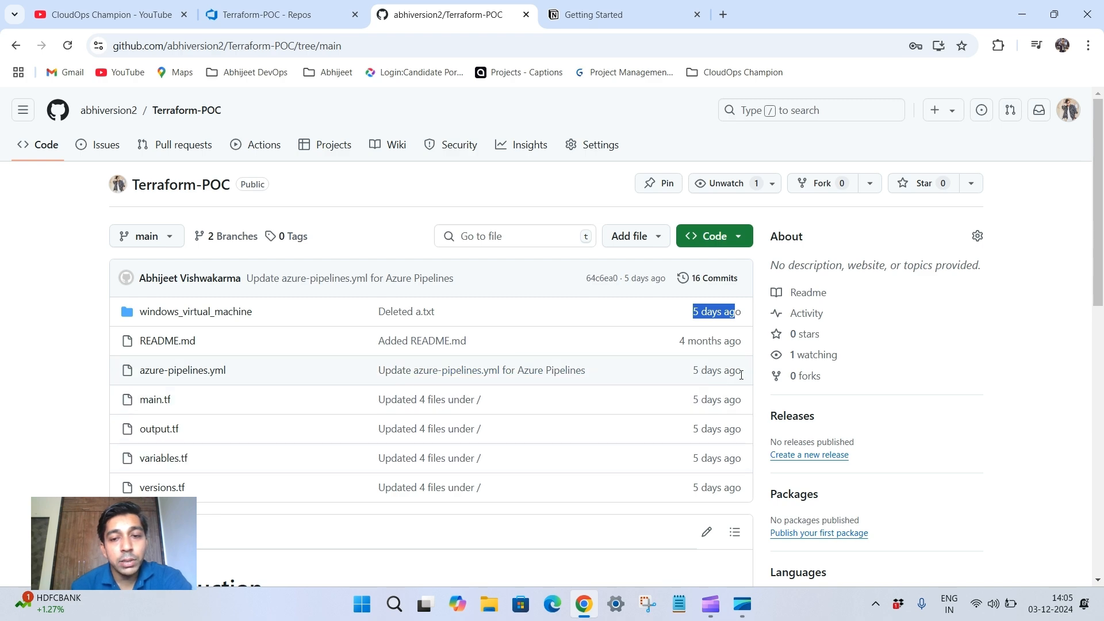
{"action": "scroll", "coordinate": [723, 424], "scroll_direction": "down", "scroll_amount": 2}
{"action": "scroll", "coordinate": [707, 364], "scroll_direction": "up", "scroll_amount": 2}
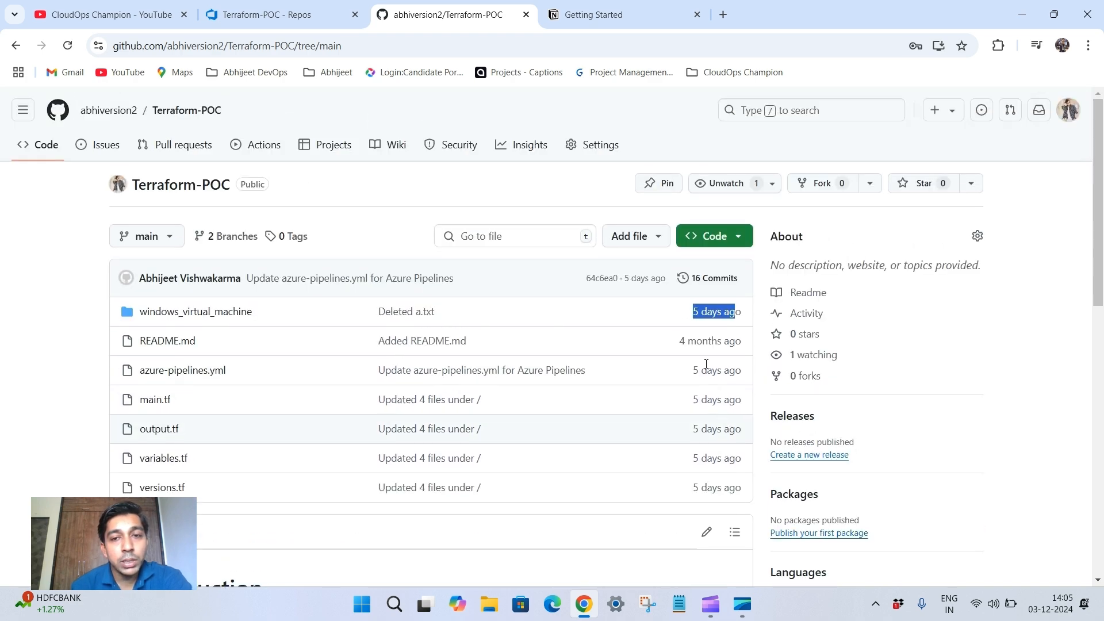
{"action": "left_click", "coordinate": [703, 279]}
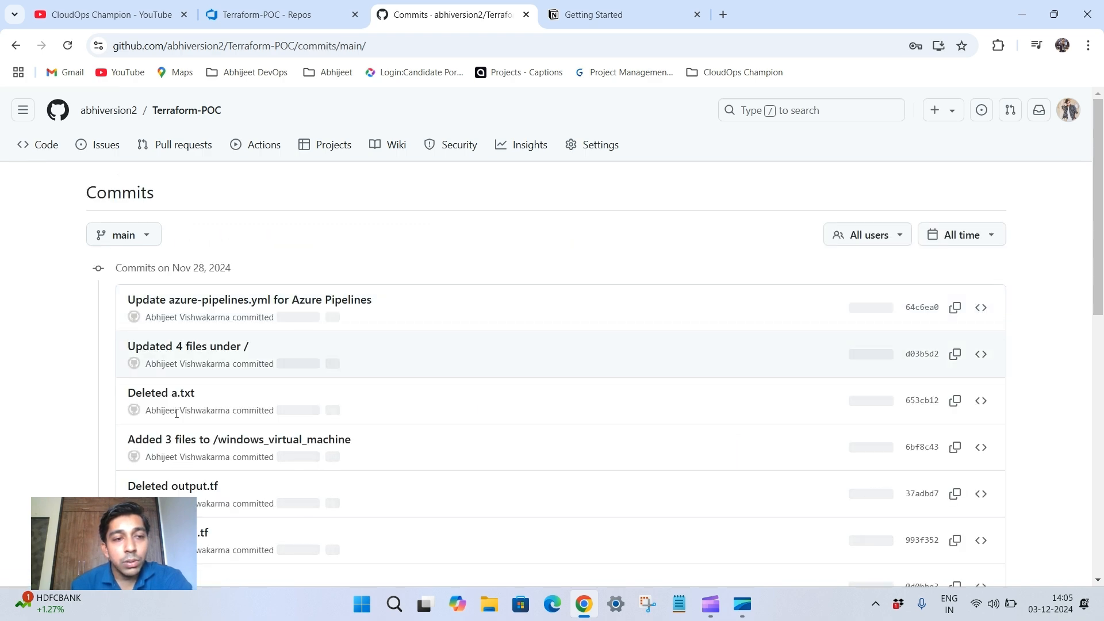
{"action": "scroll", "coordinate": [176, 413], "scroll_direction": "down", "scroll_amount": 10}
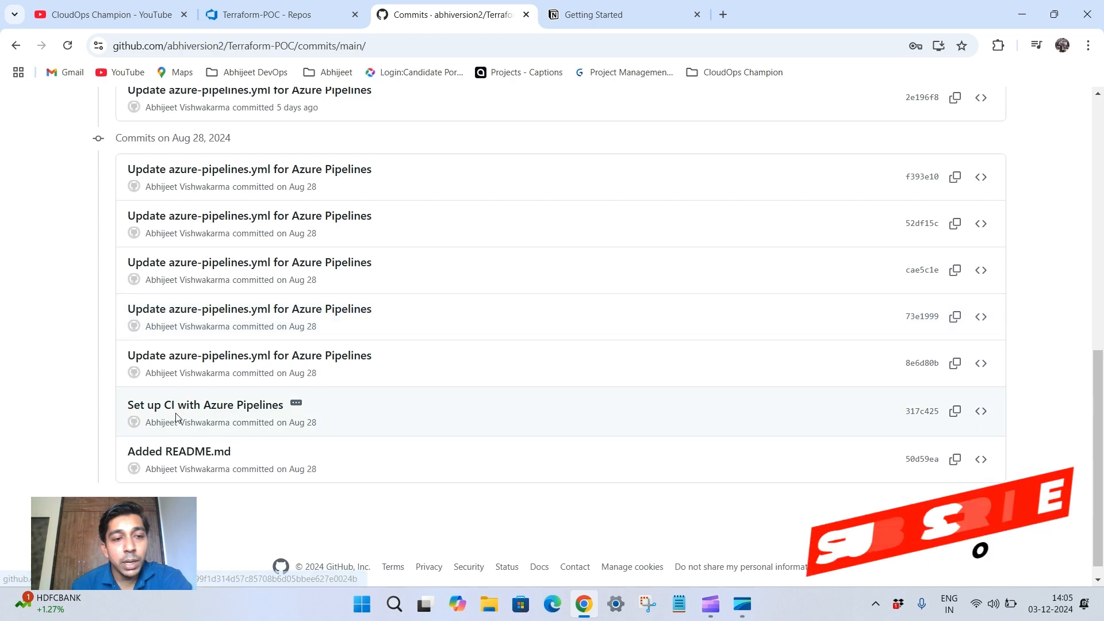
{"action": "scroll", "coordinate": [177, 417], "scroll_direction": "up", "scroll_amount": 10}
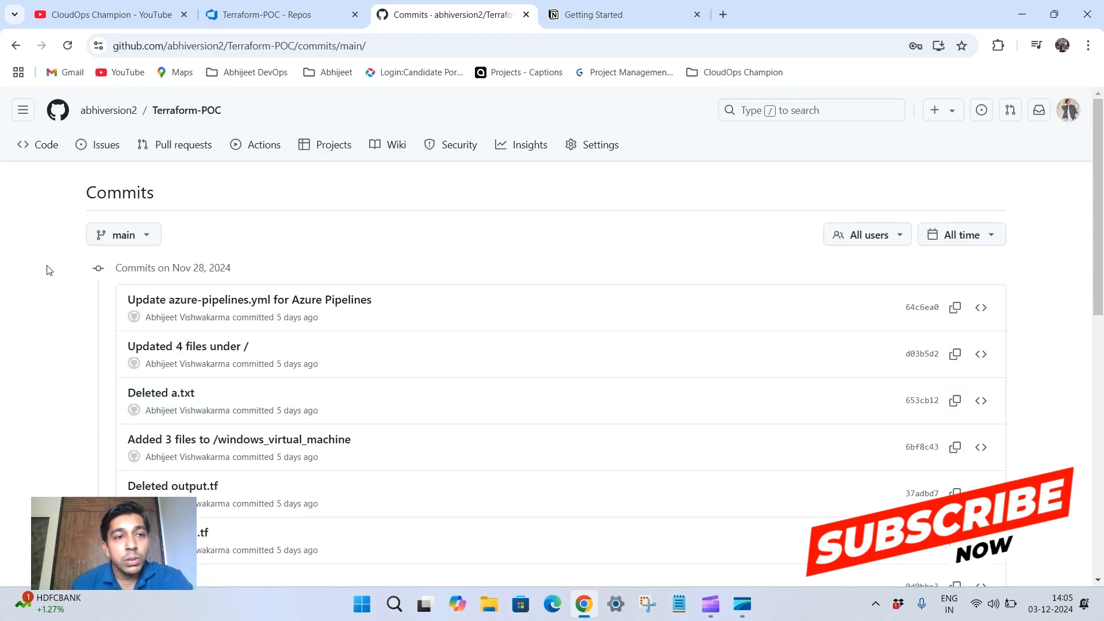